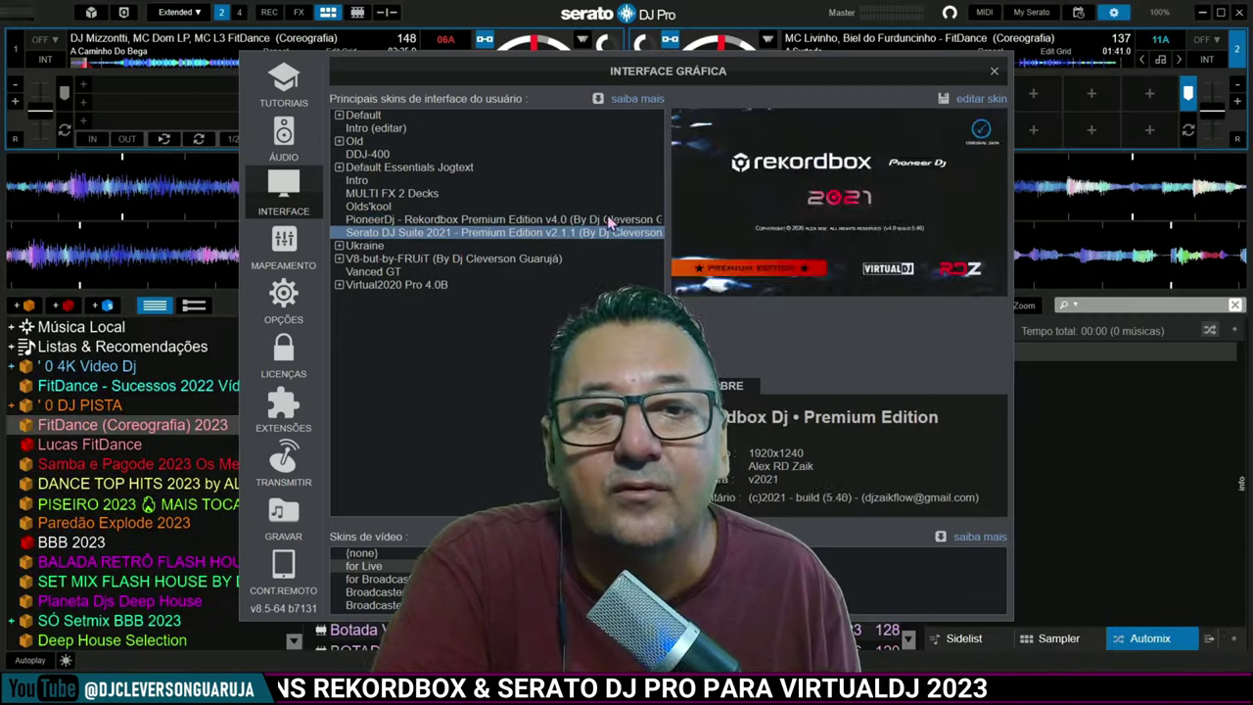
Step: Close the interface settings and inspect the PioneerDj Rekordbox and Serato DJ Suite skin archives on the desktop
click(994, 71)
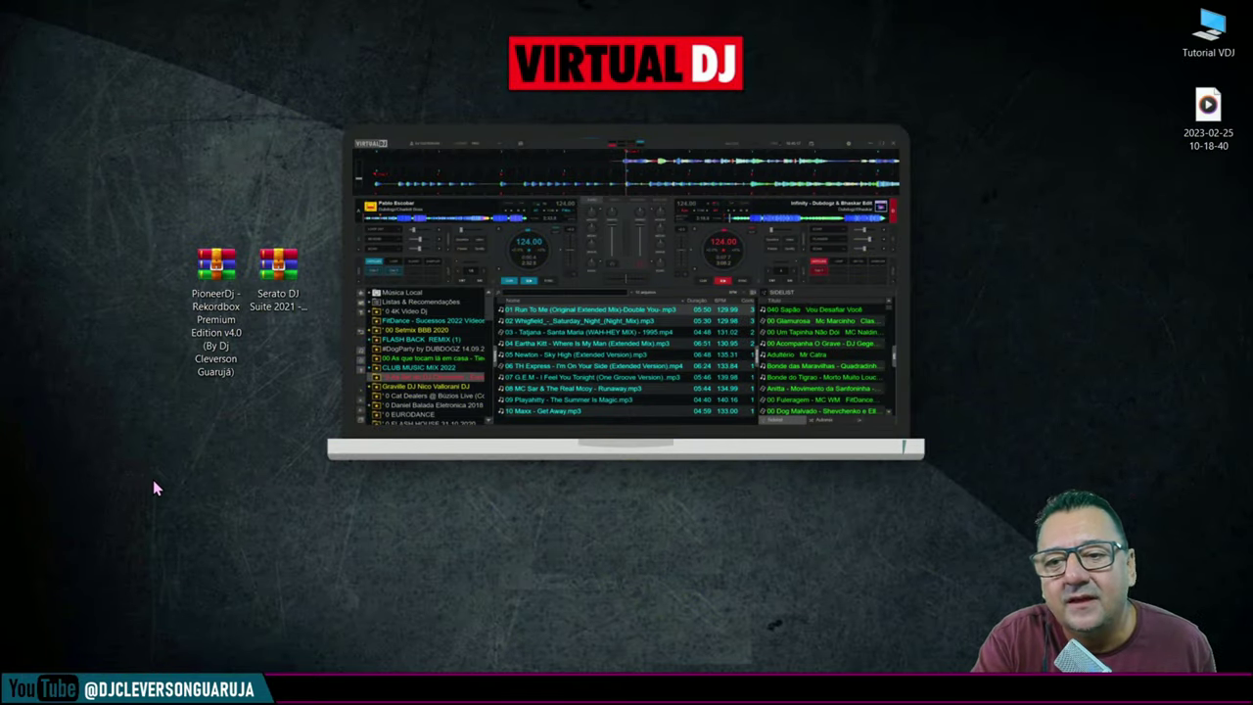
click(286, 311)
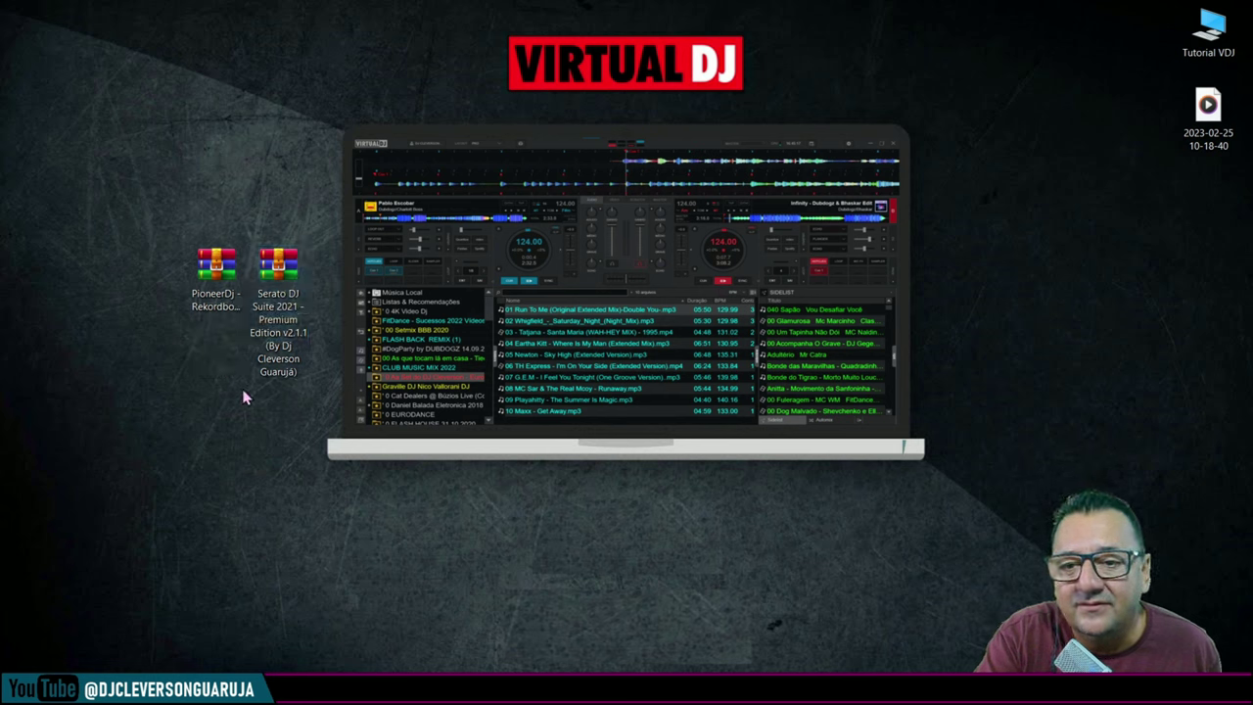
click(216, 284)
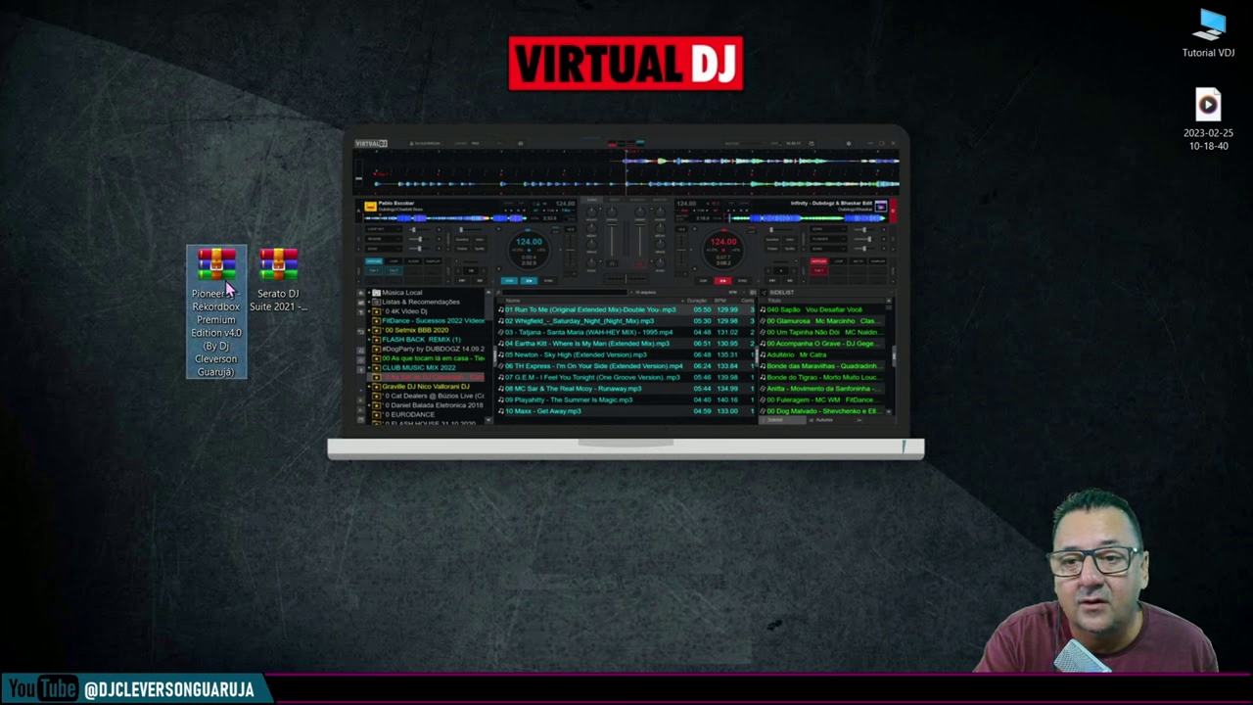
click(264, 288)
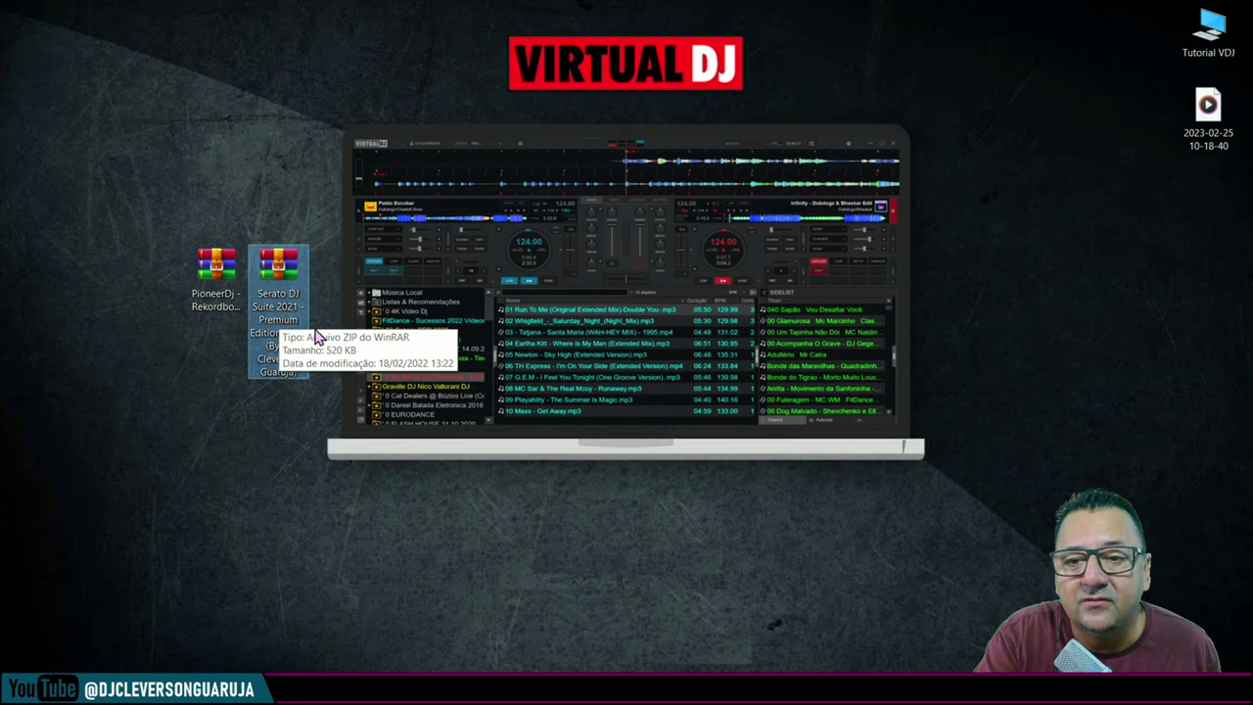
click(290, 482)
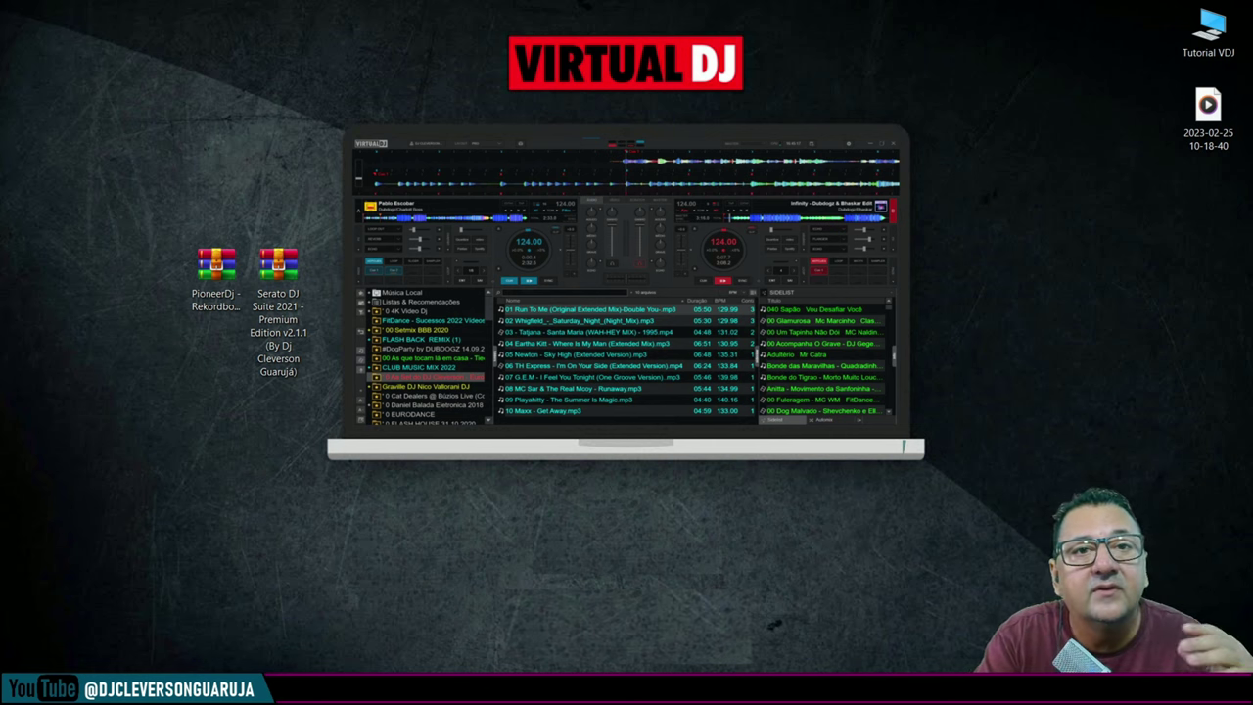
Step: Inspect the Skins folder inside the VirtualDJ folder of Documents in File Explorer, and close the window
key(super+e)
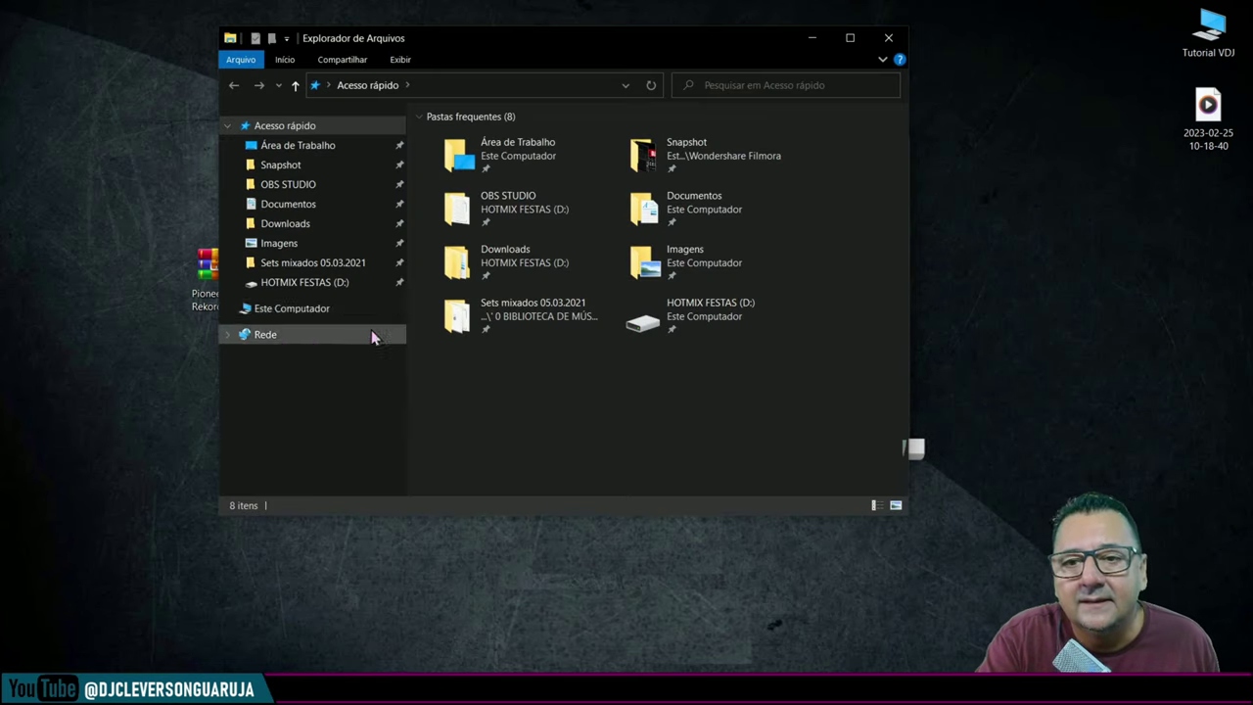
click(319, 209)
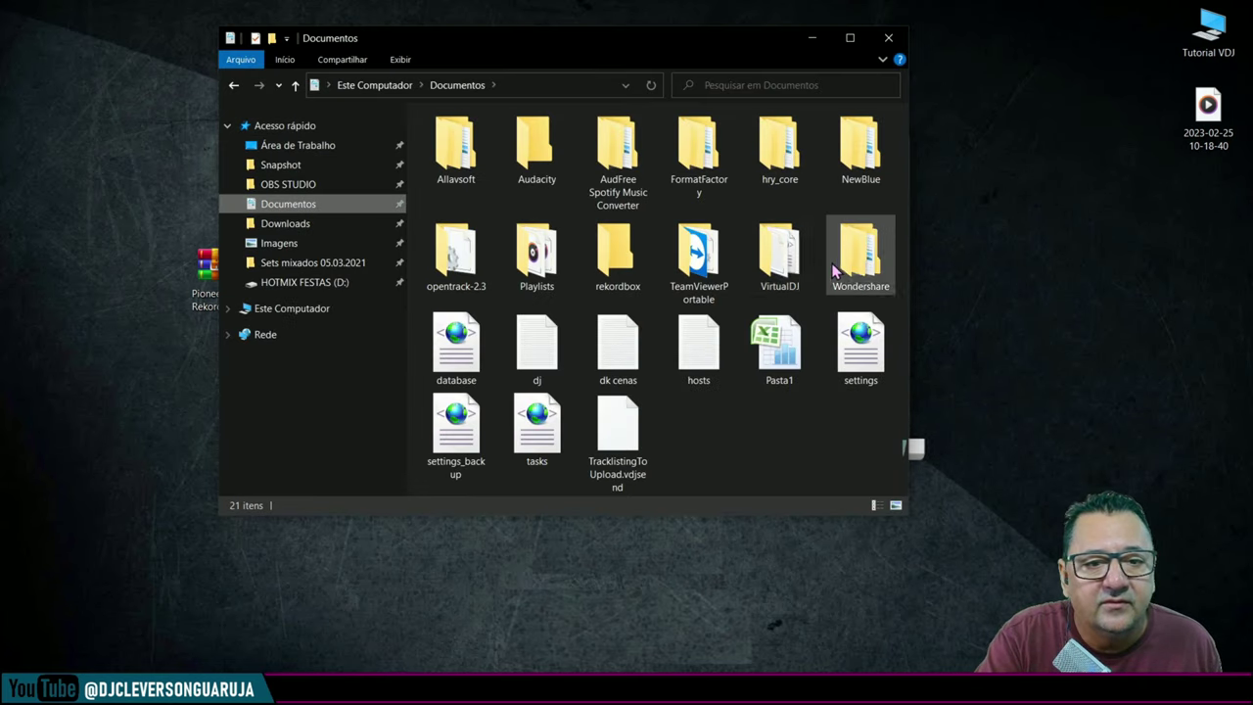
click(794, 252)
double_click(794, 253)
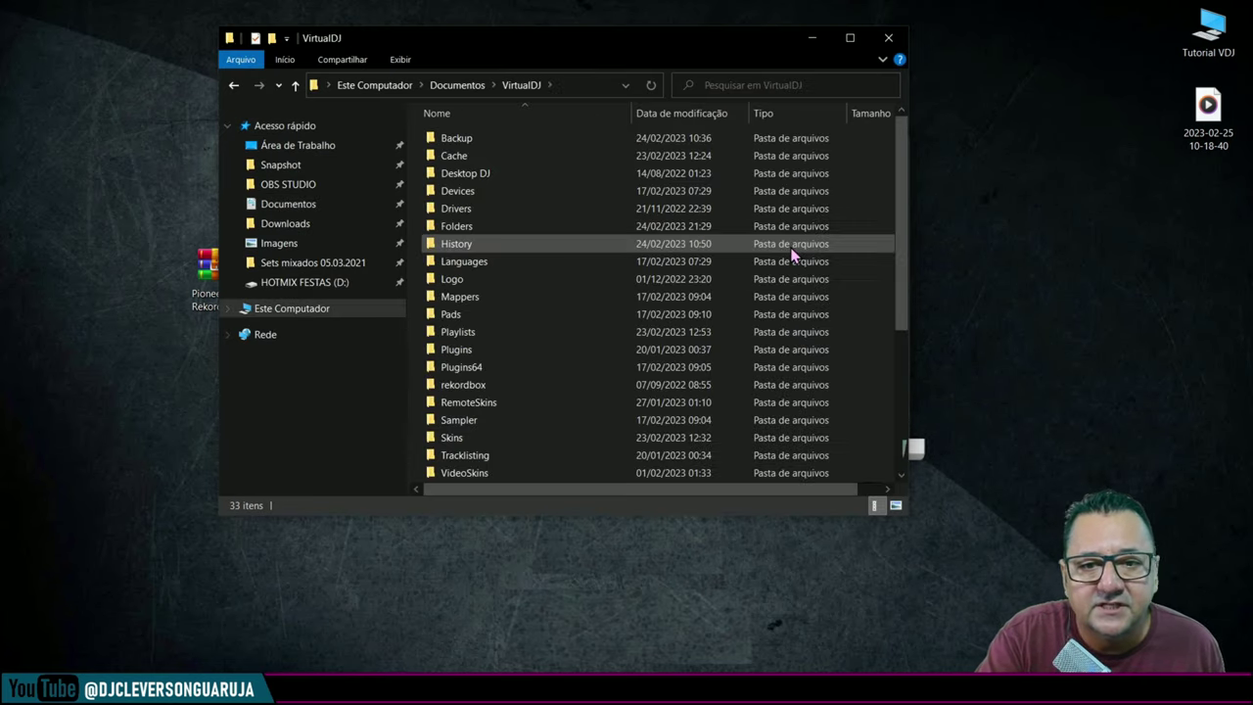
scroll(528, 258, down, 2)
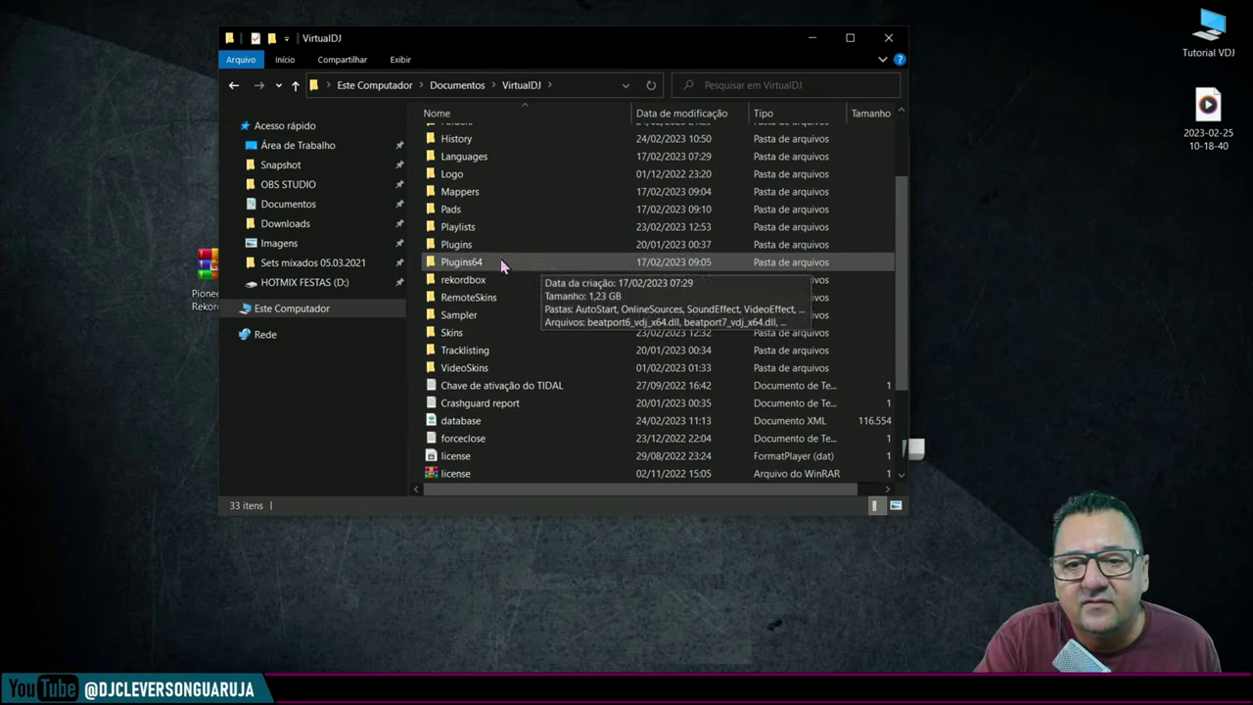
double_click(452, 334)
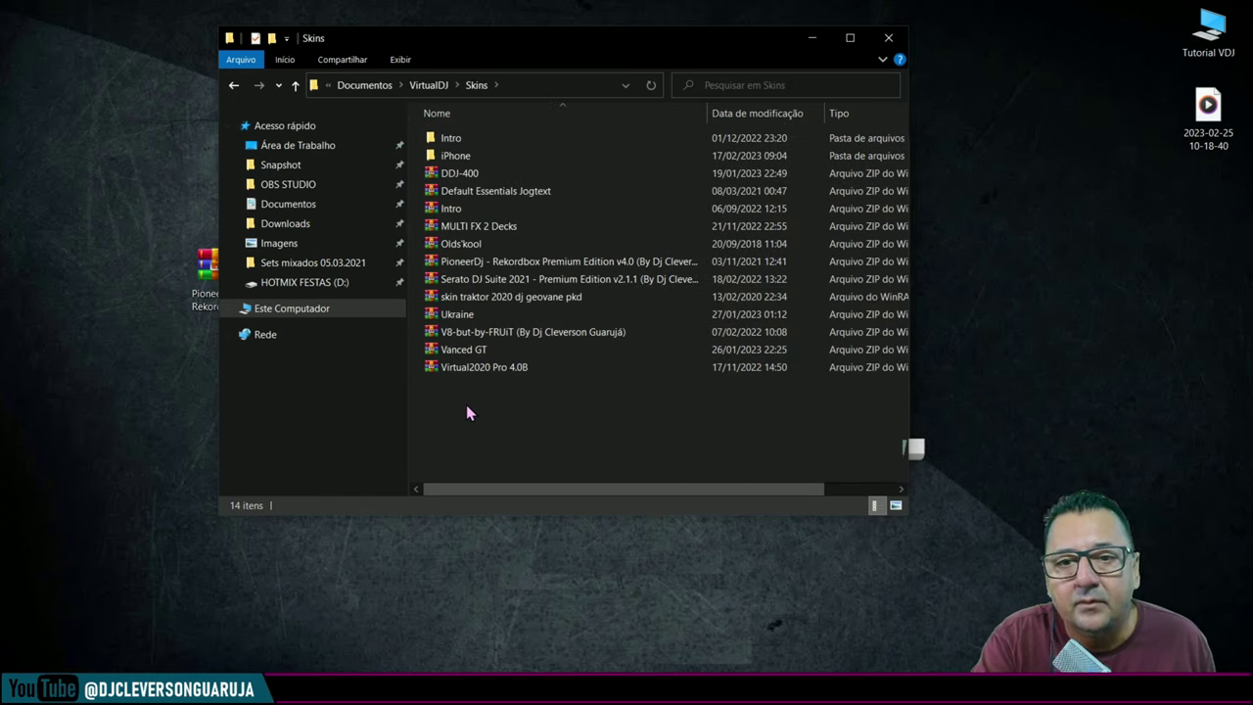
mouse_move(202, 276)
mouse_down()
mouse_move(378, 433)
mouse_move(480, 438)
mouse_move(191, 268)
mouse_up()
click(118, 172)
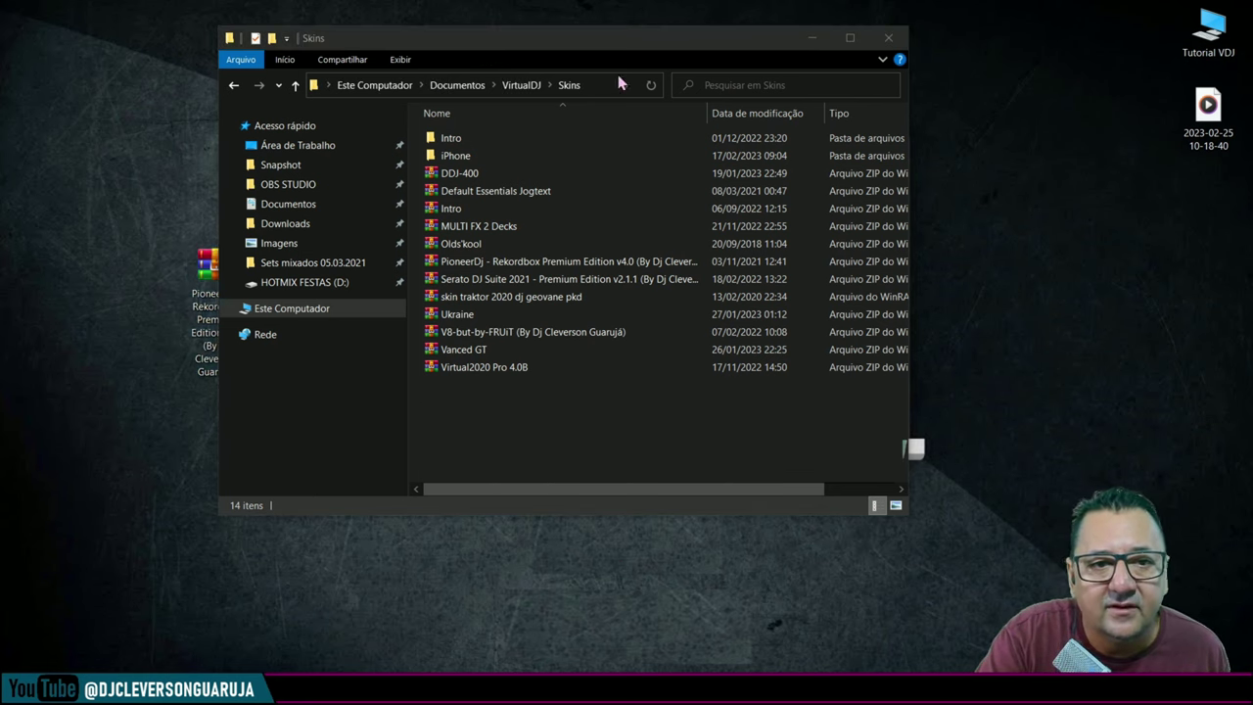
click(889, 38)
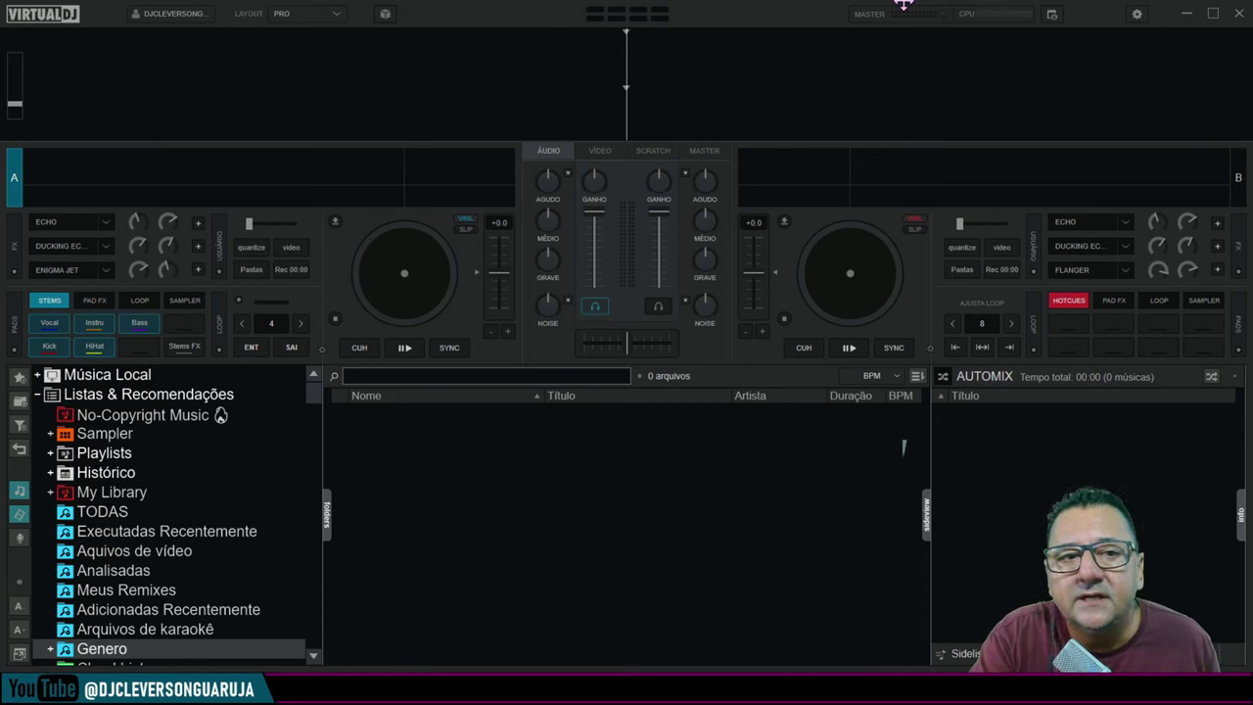
Step: Apply the PioneerDj - Rekordbox Premium Edition v4.0 skin in VirtualDJ's interface settings and close them
click(1138, 15)
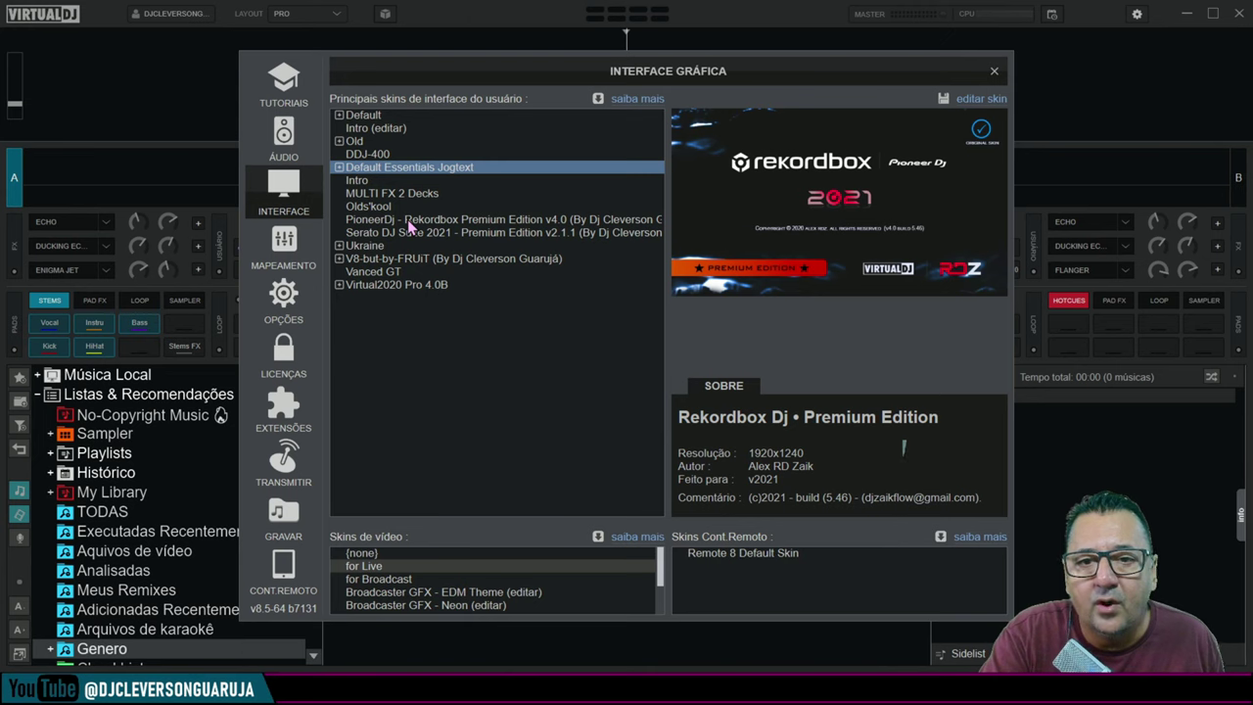
click(563, 221)
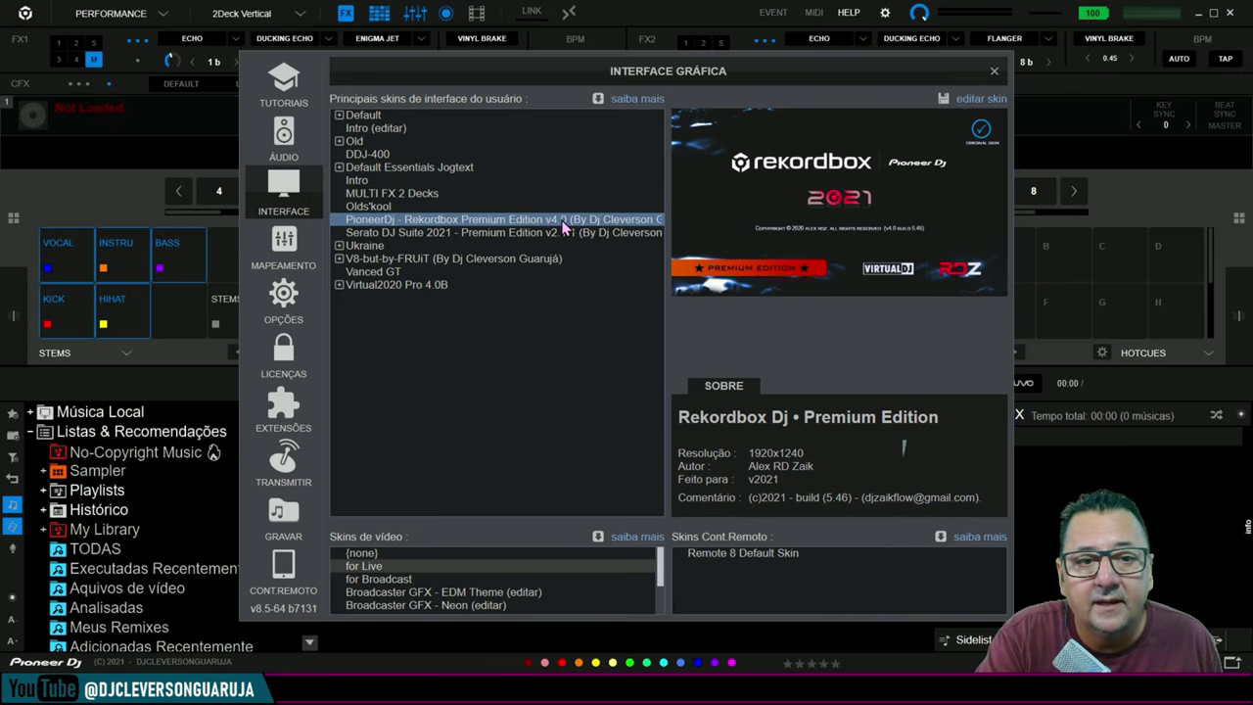
click(995, 70)
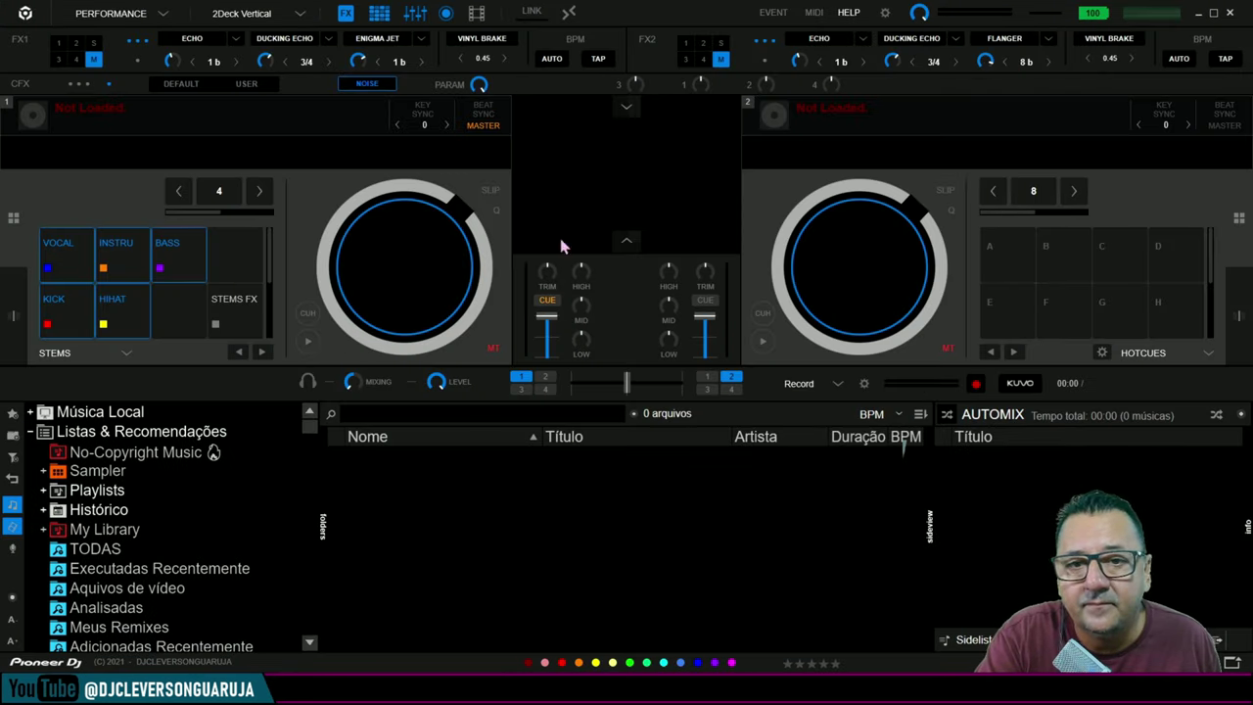
Step: Hide the FX, side view, mixer and recording panels, and set the deck layout to 2Deck Horizontal
click(349, 13)
click(380, 14)
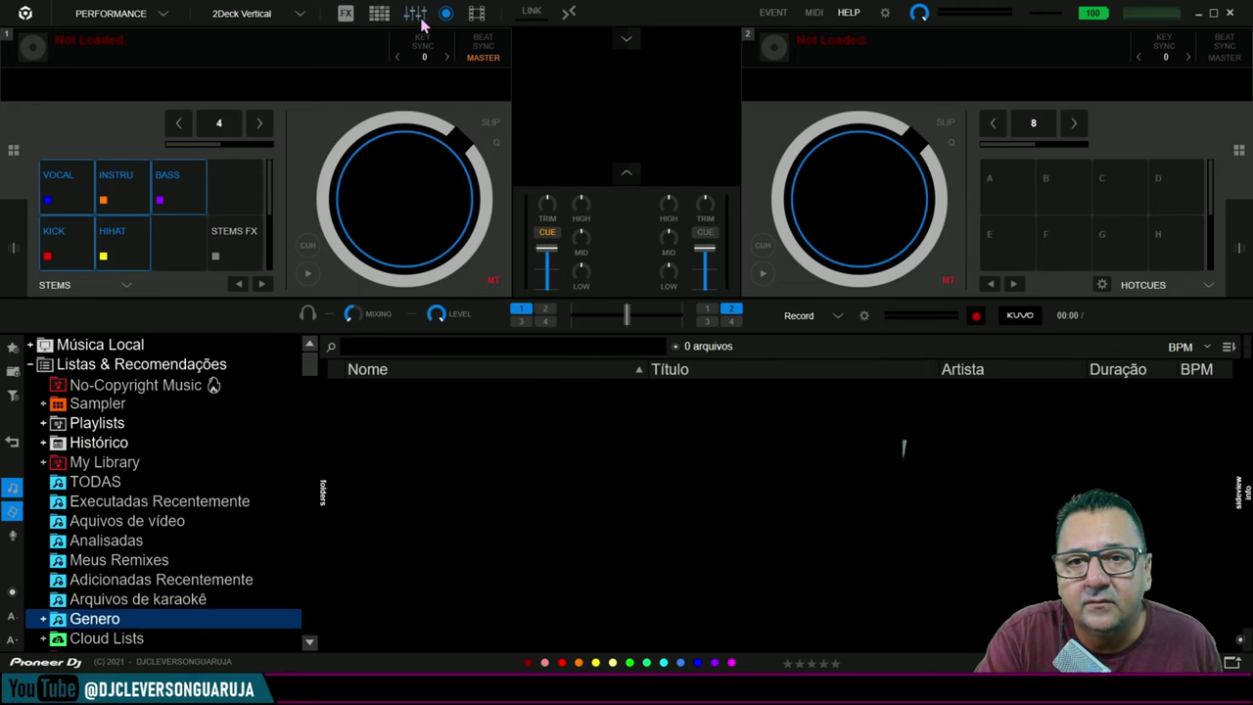
click(415, 14)
click(446, 14)
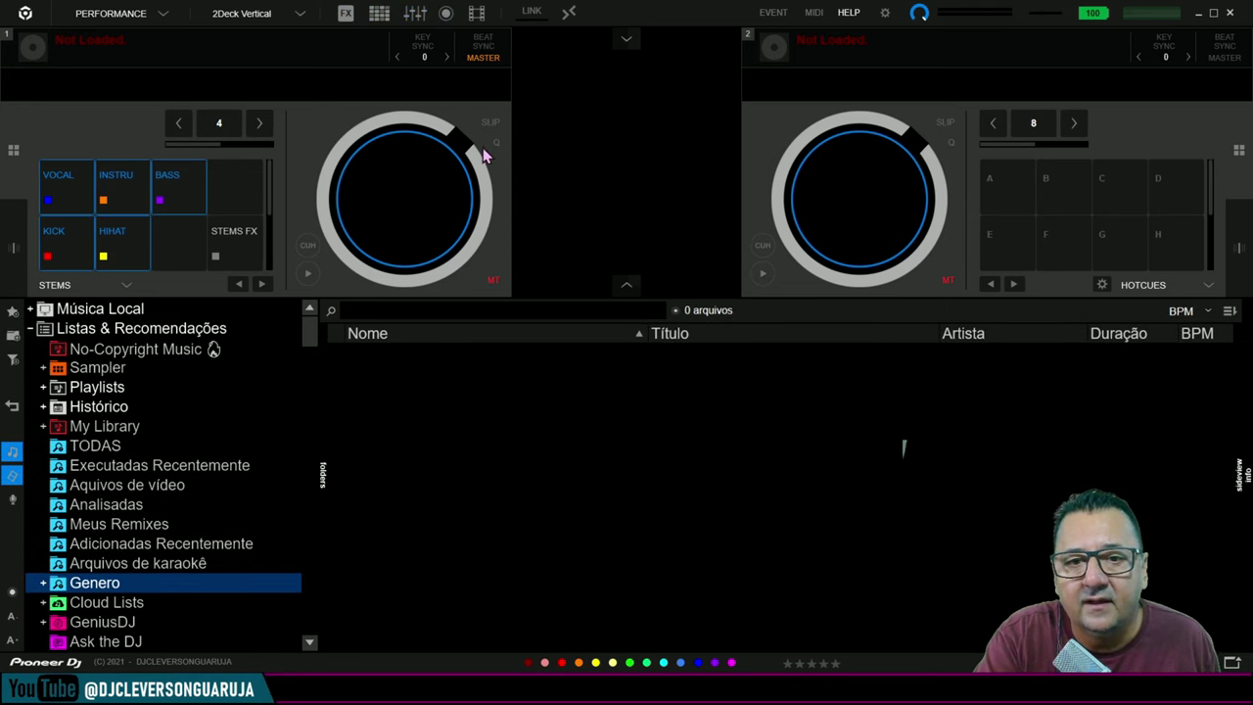
click(300, 13)
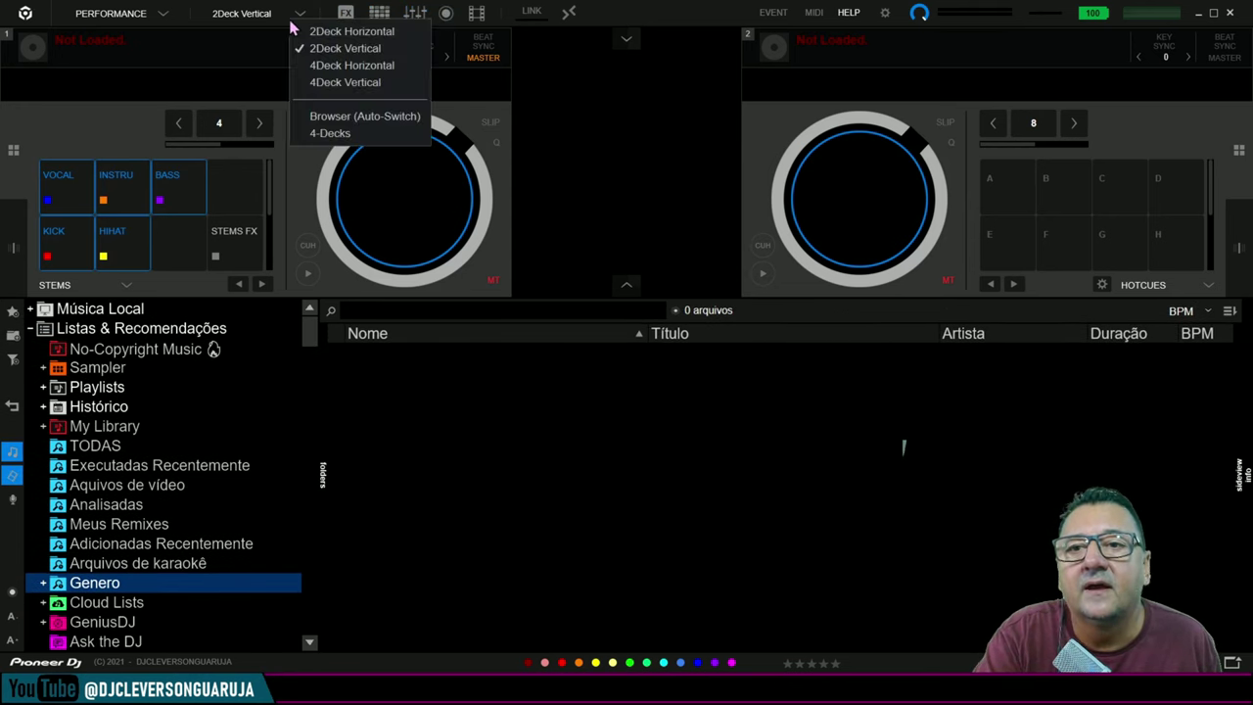
click(314, 32)
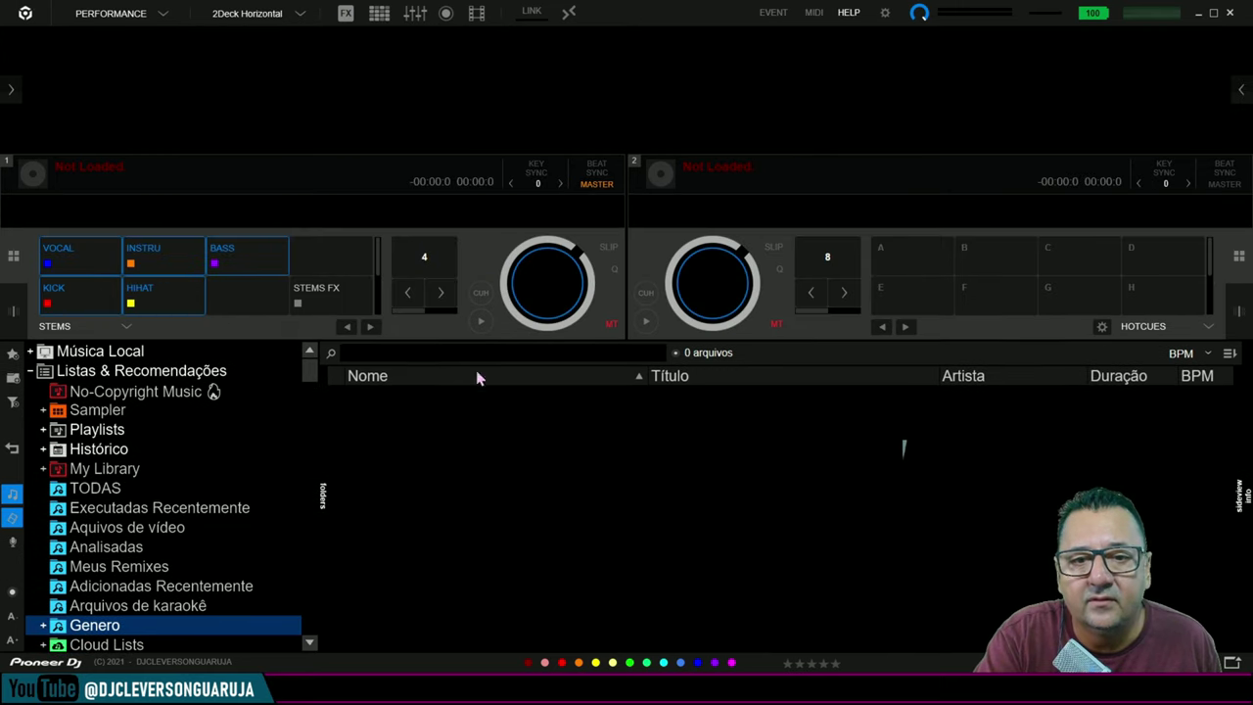
Step: Load 'My Old East Coast' from the No-Copyright Music list onto deck 1, play it briefly and return to the cue point
click(160, 394)
scroll(537, 557, down, 5)
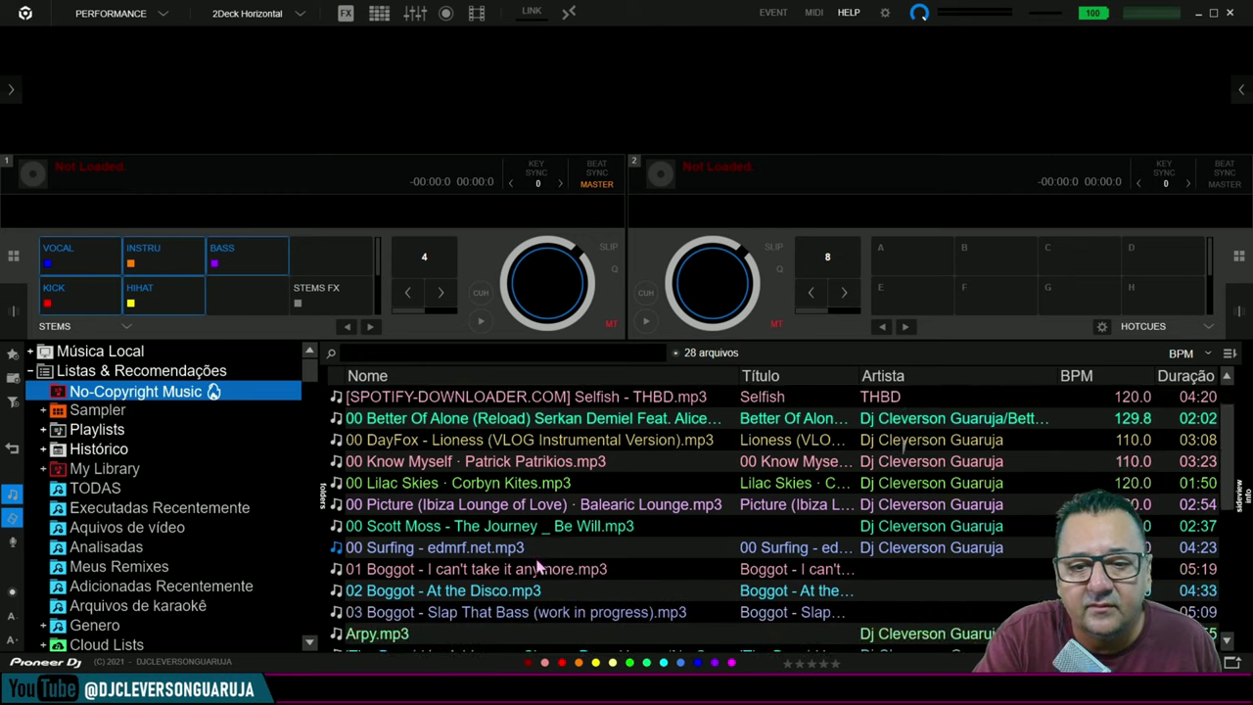
drag(534, 569, 529, 325)
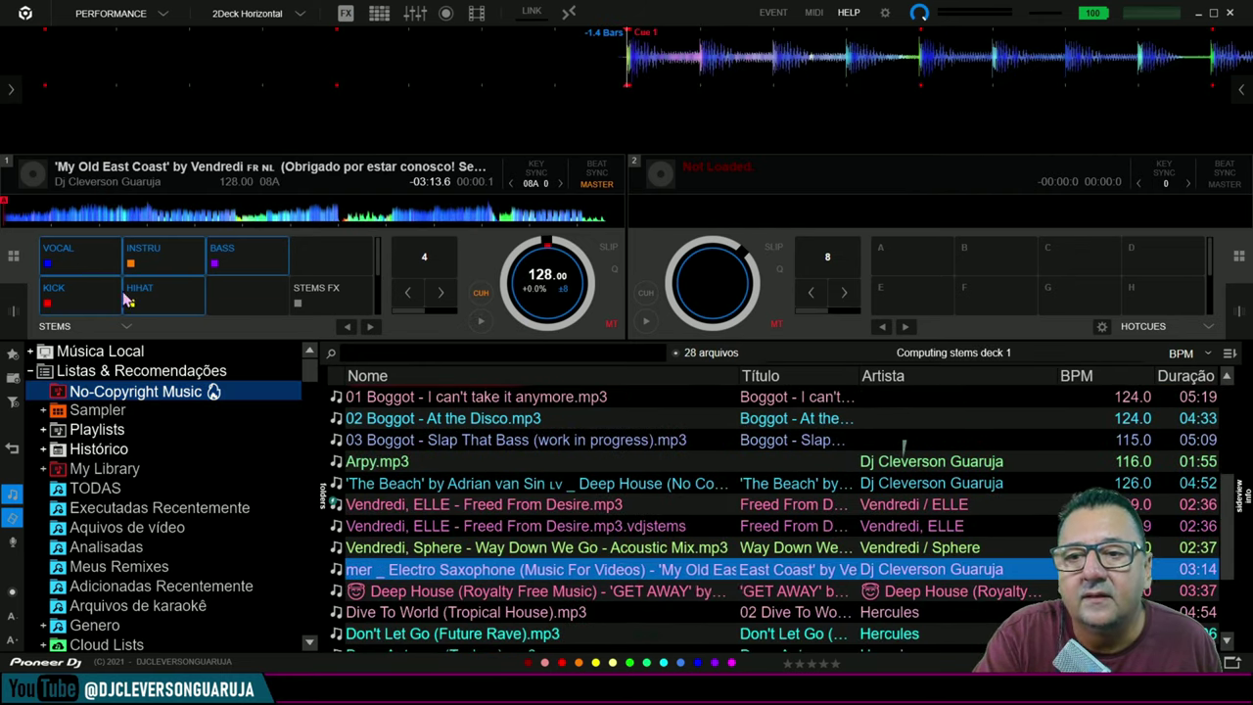
click(480, 295)
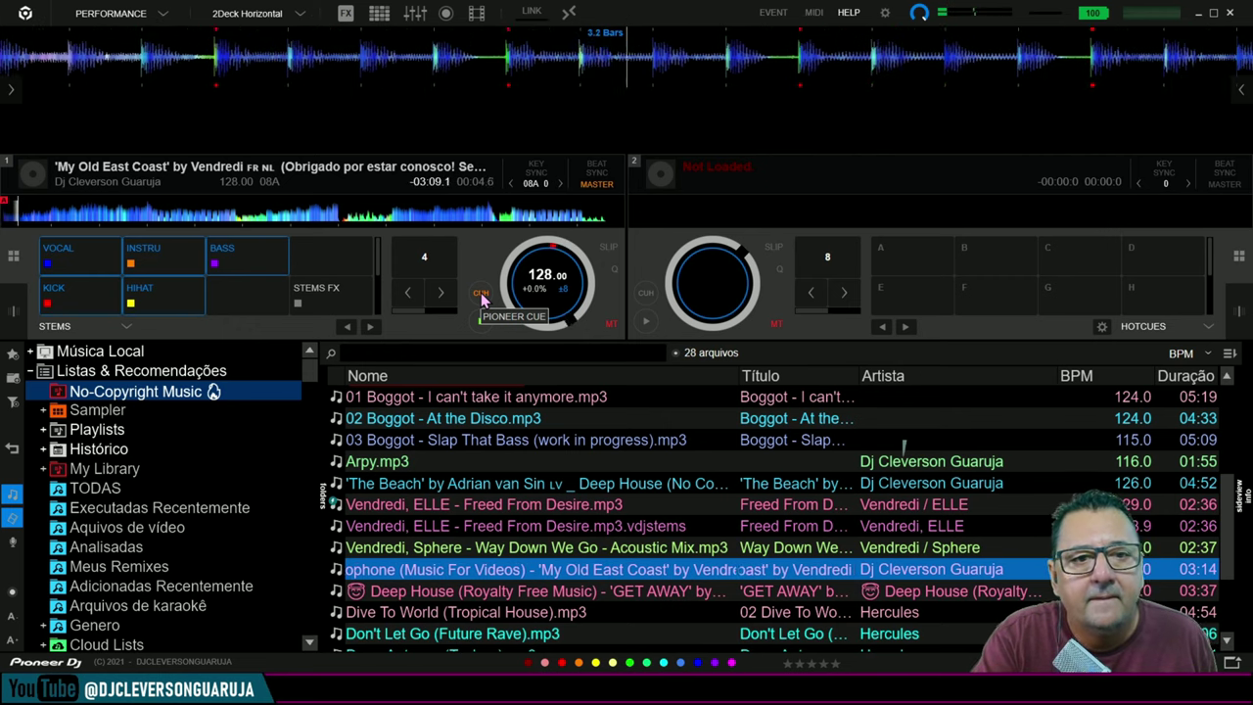
click(481, 295)
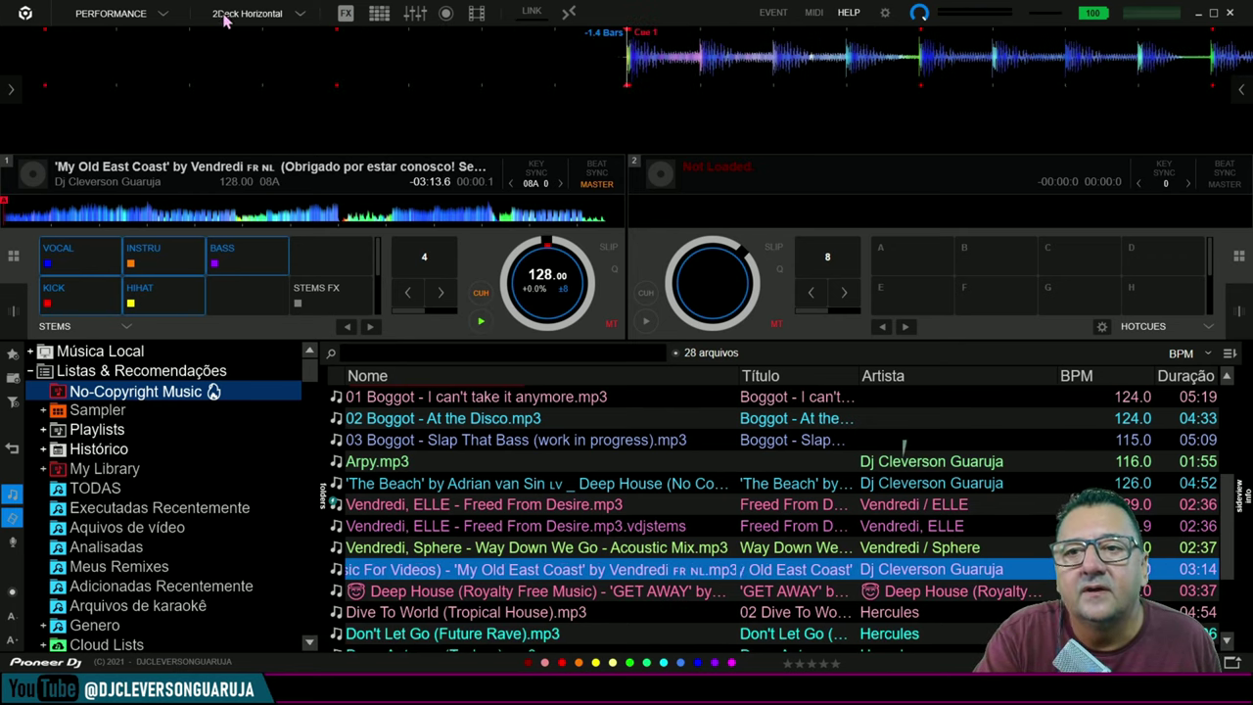
Step: Examine the options offered for the Performance mode, including the waveform settings
click(165, 18)
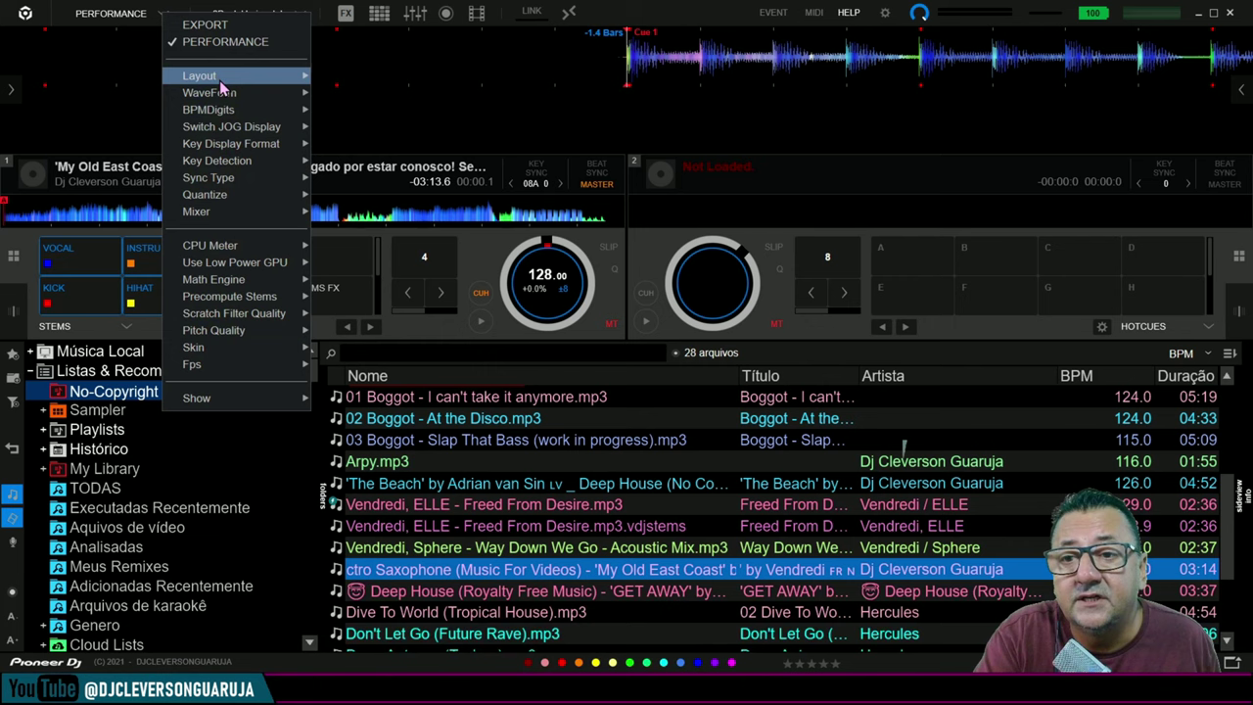
mouse_move(224, 86)
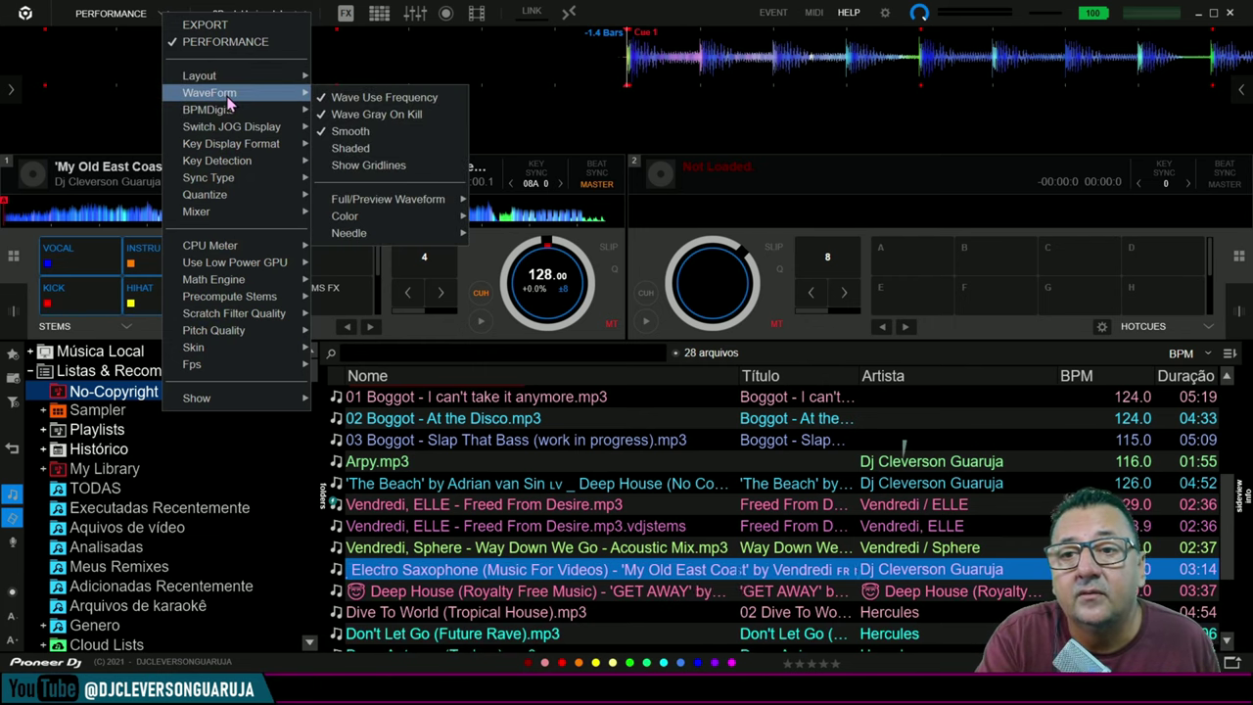
mouse_move(233, 117)
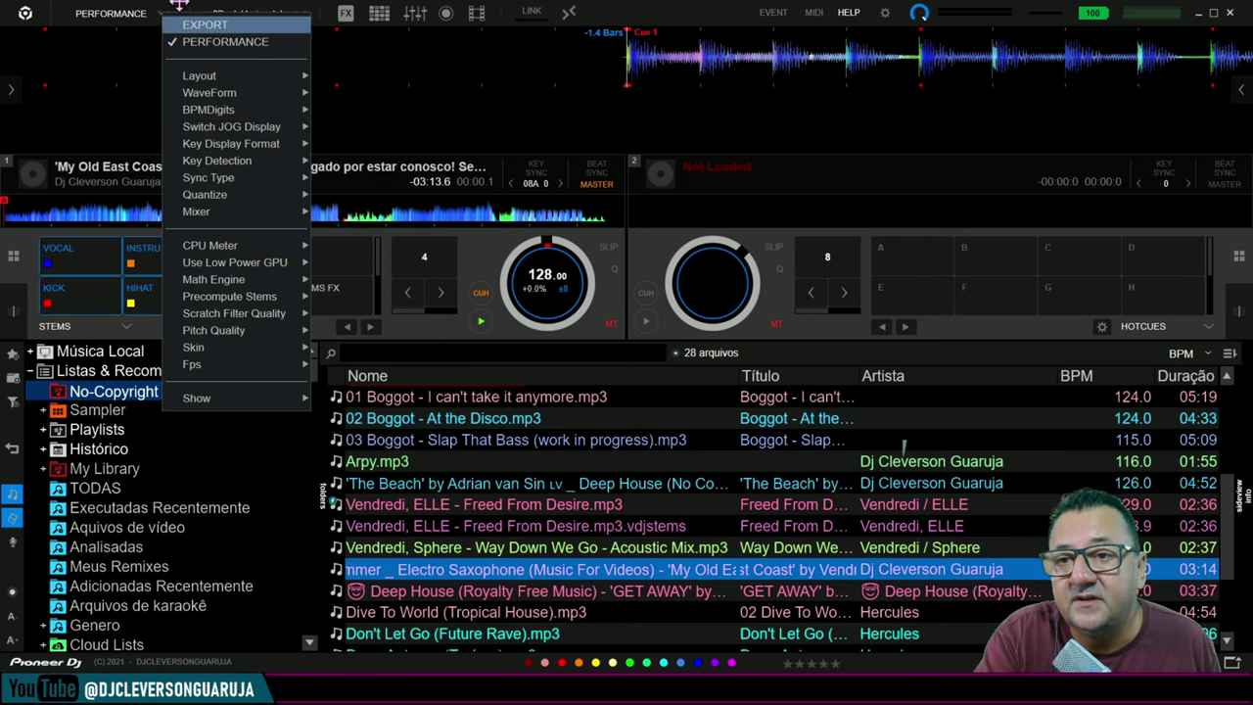
click(182, 6)
Step: Try the 4Deck Horizontal and 4Deck Vertical layouts, and return to 2Deck Horizontal
click(284, 17)
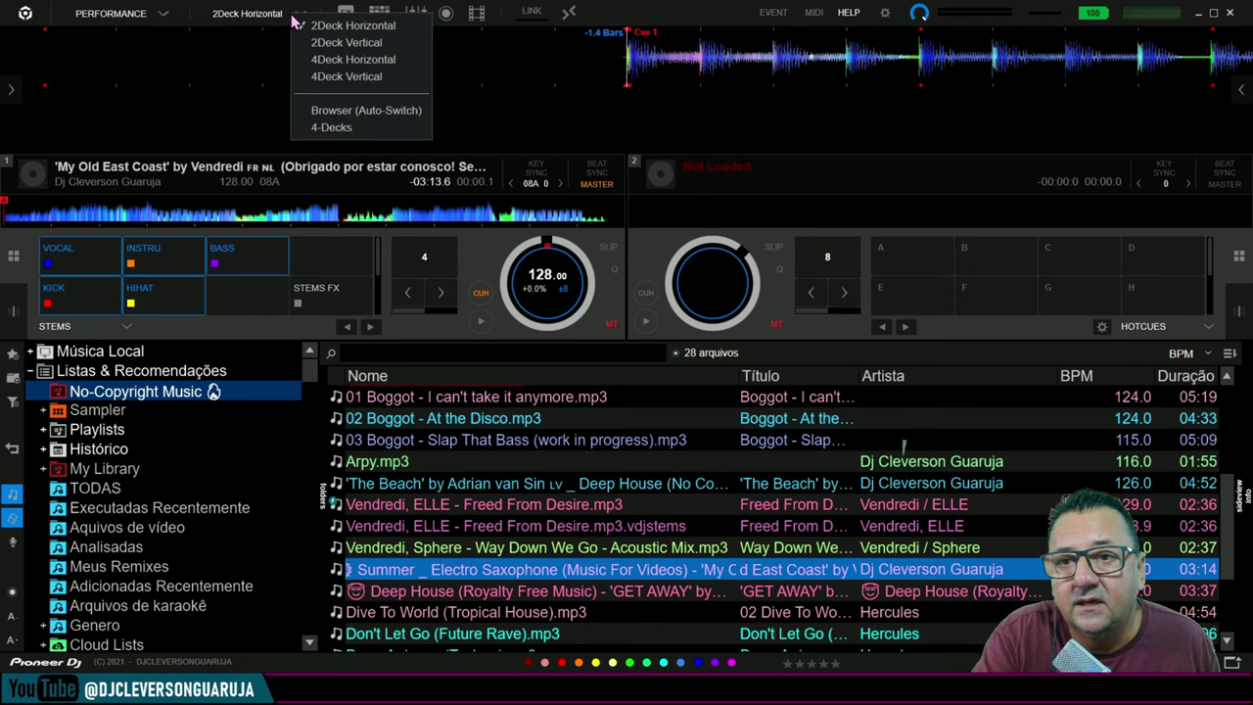
click(323, 58)
click(300, 21)
click(315, 74)
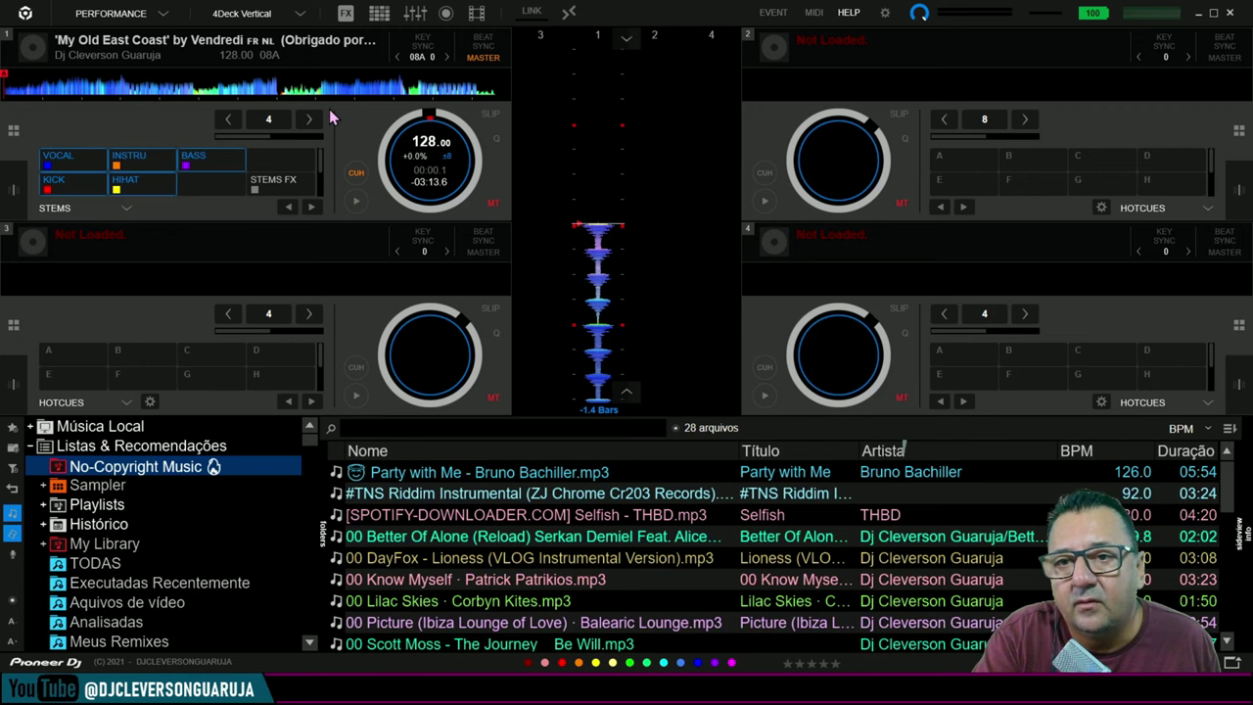
click(301, 14)
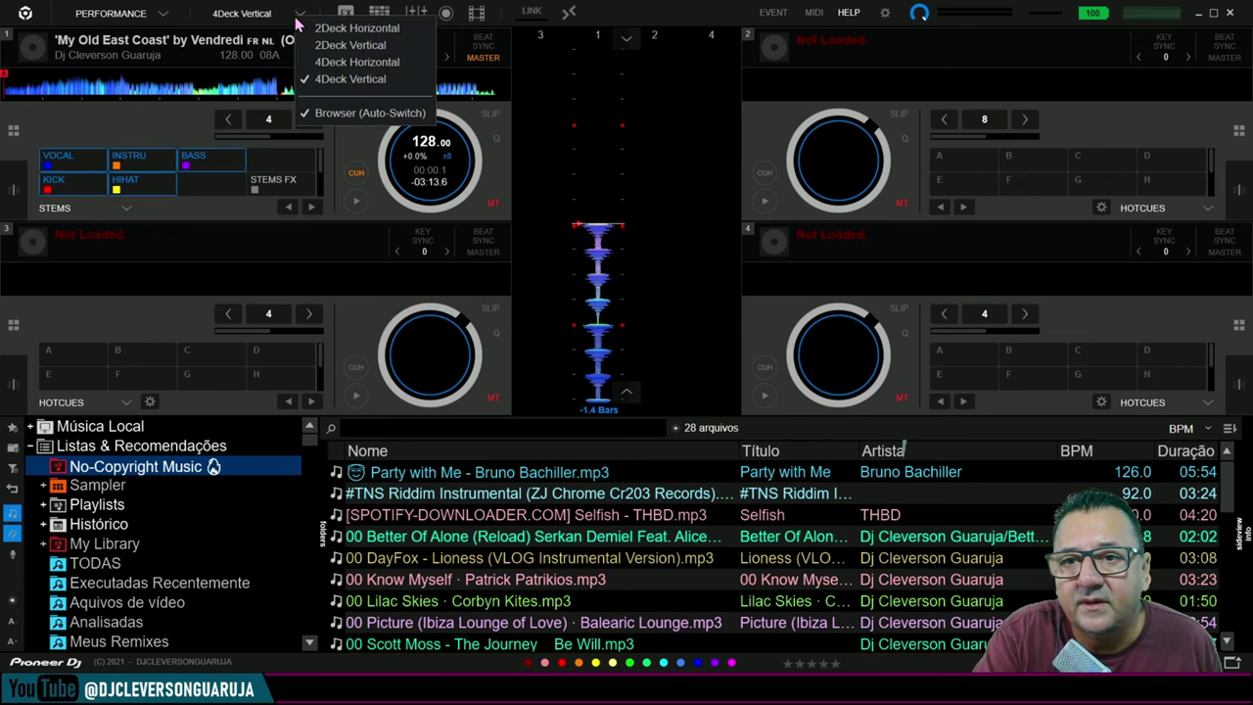
click(318, 28)
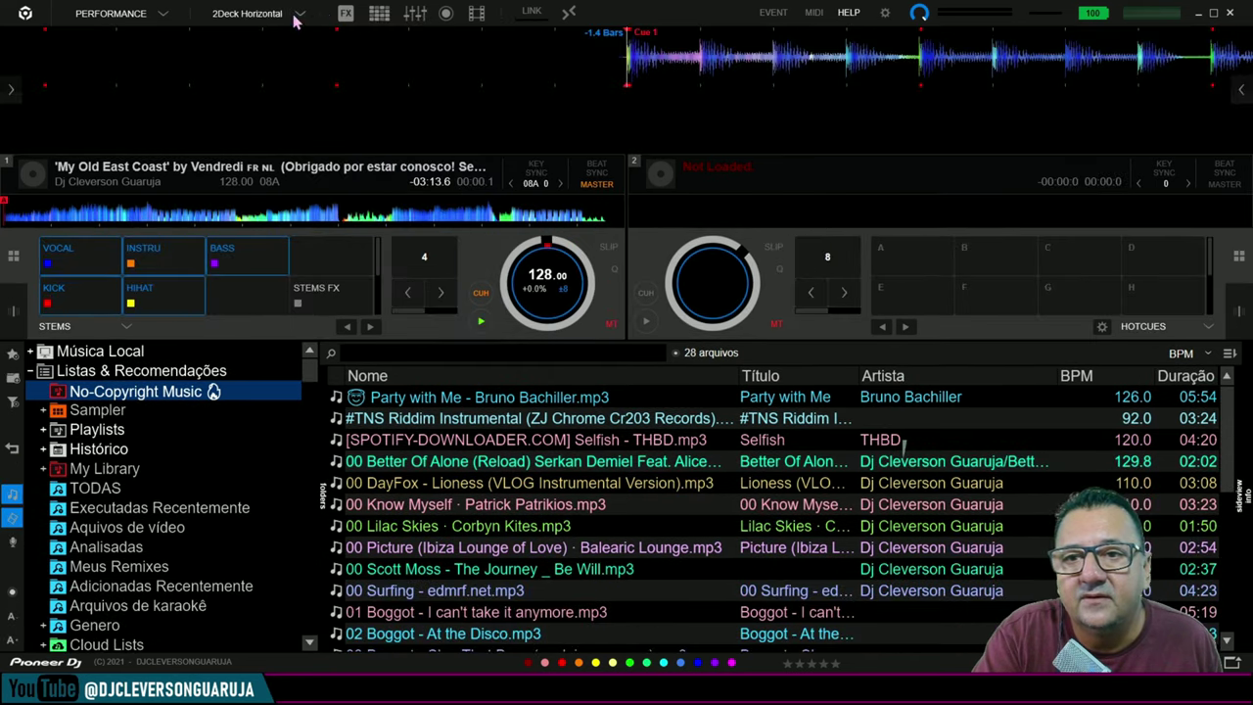
Step: Show the FX panels and the Automix side view, and briefly show and hide the mixer
click(345, 12)
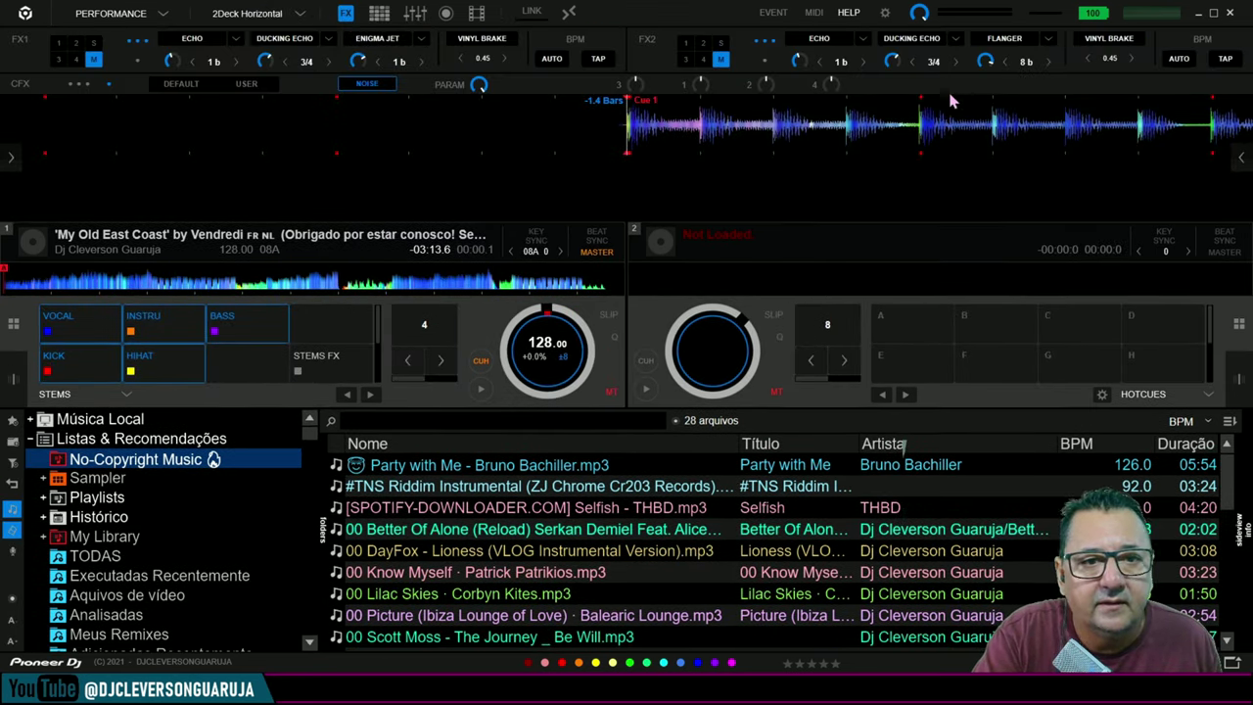
click(381, 14)
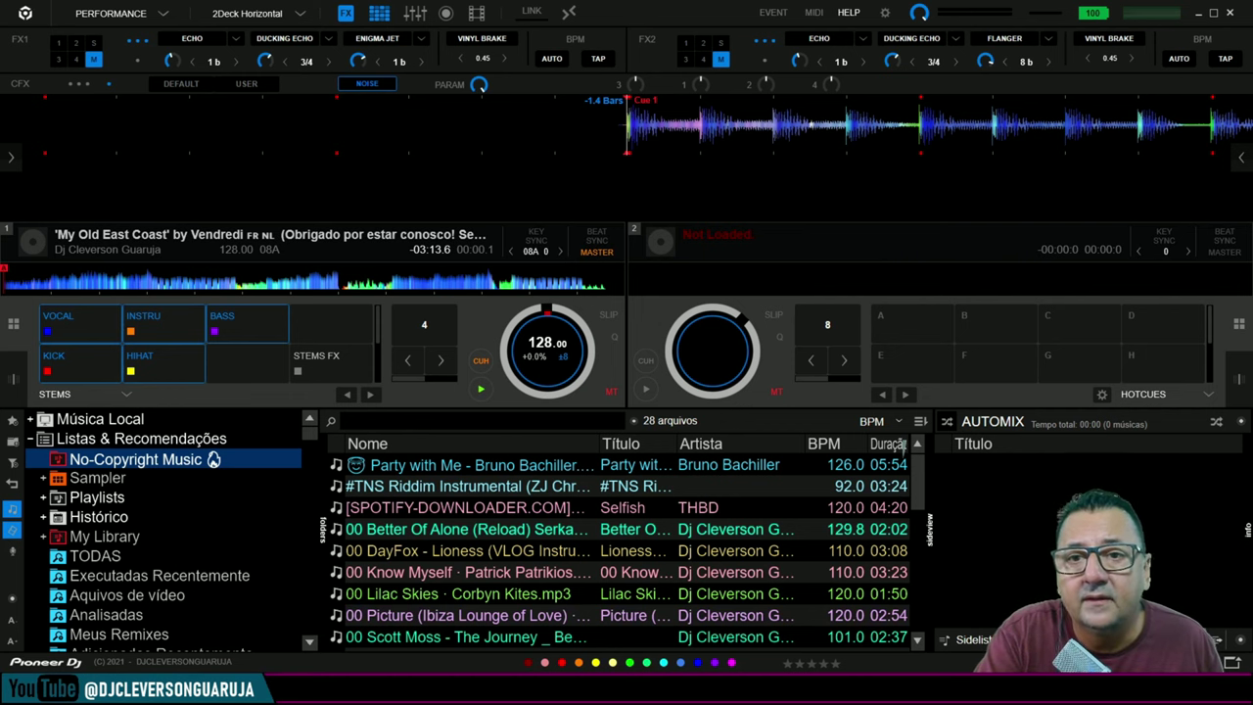
click(378, 14)
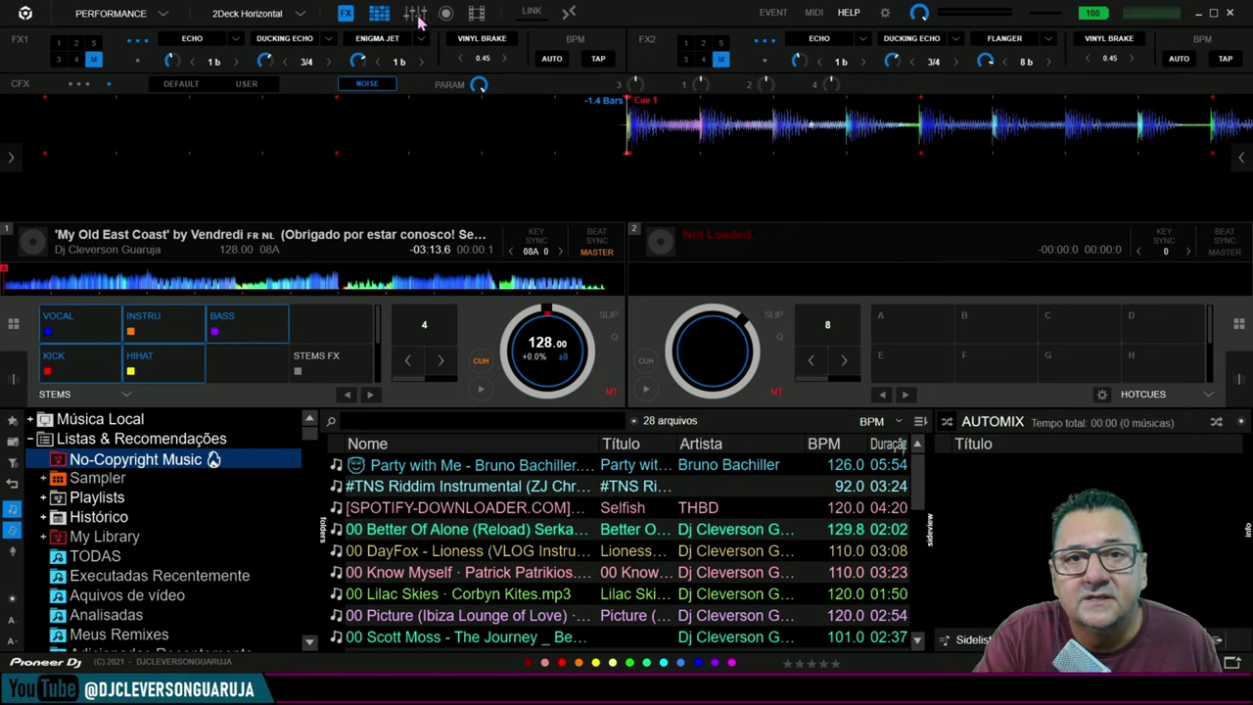
click(416, 15)
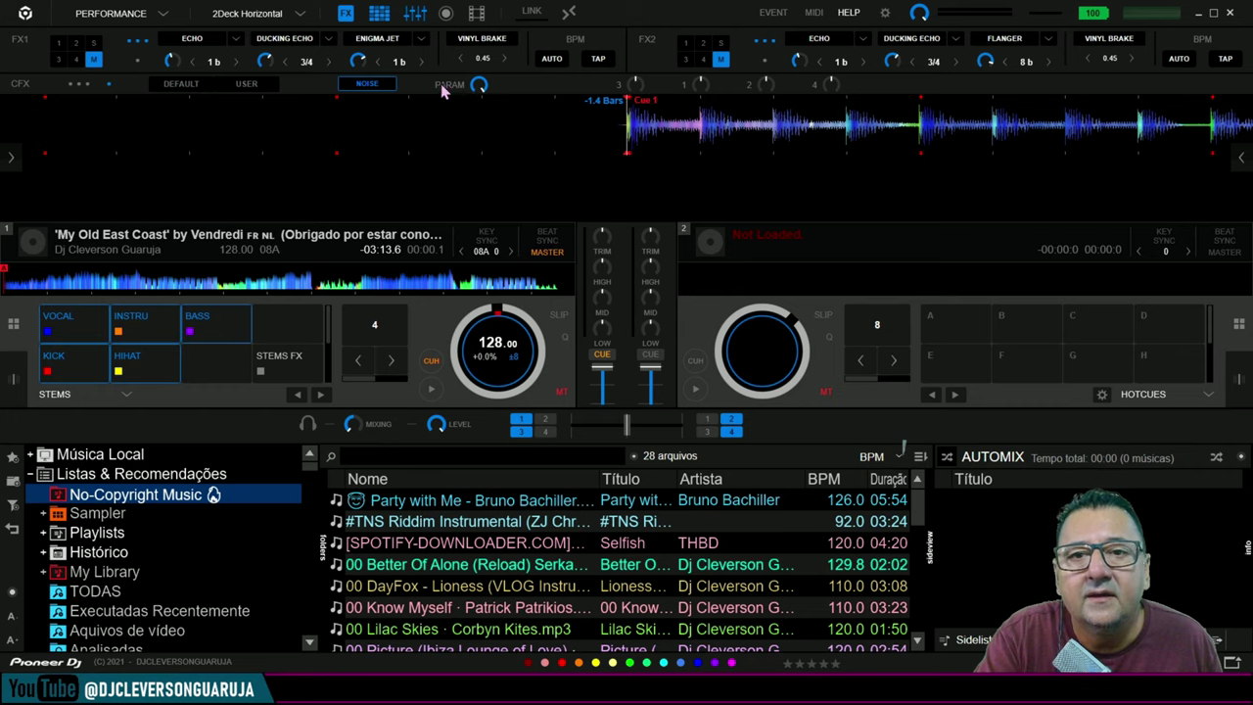
click(414, 15)
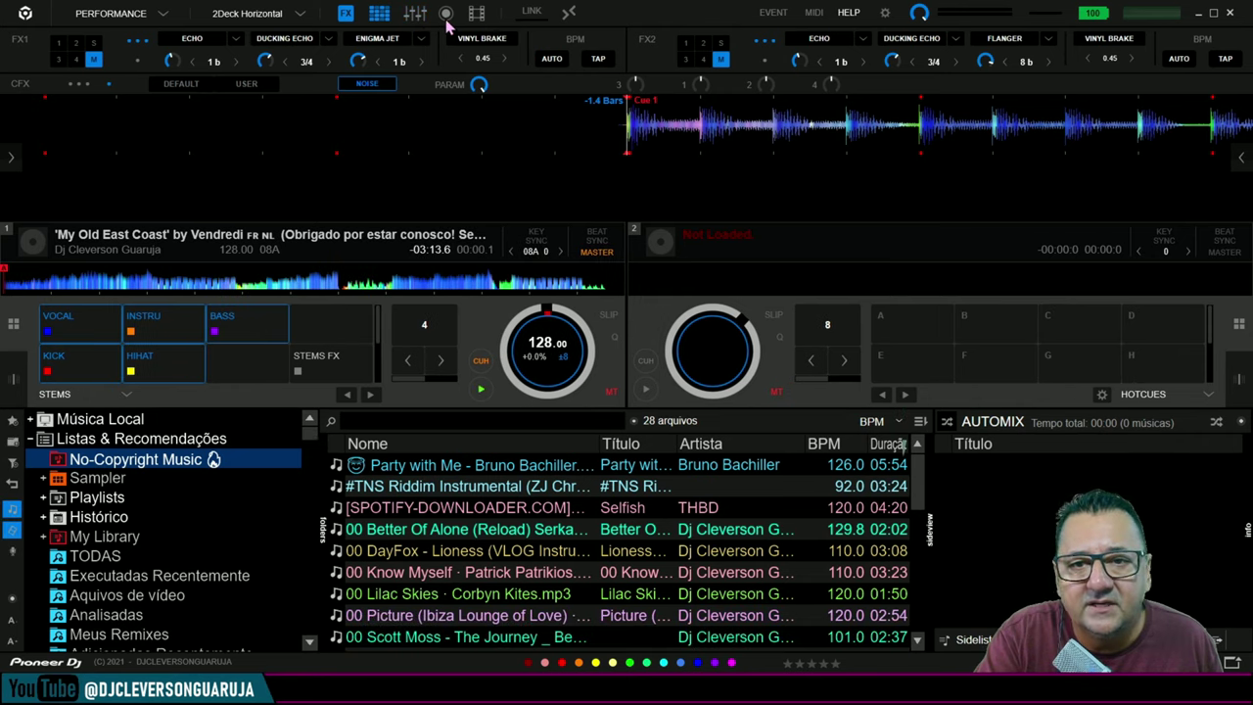
Step: Briefly show and hide the recording panel, and do the same with the video panel
click(445, 15)
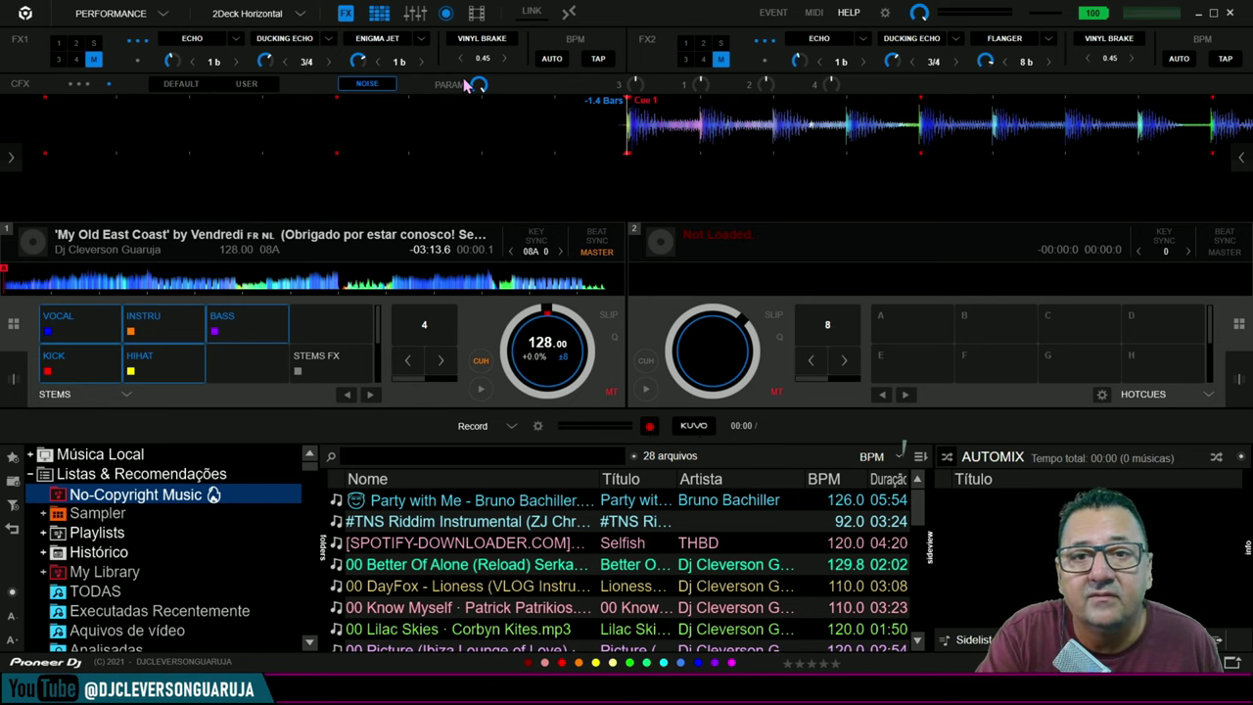
click(445, 15)
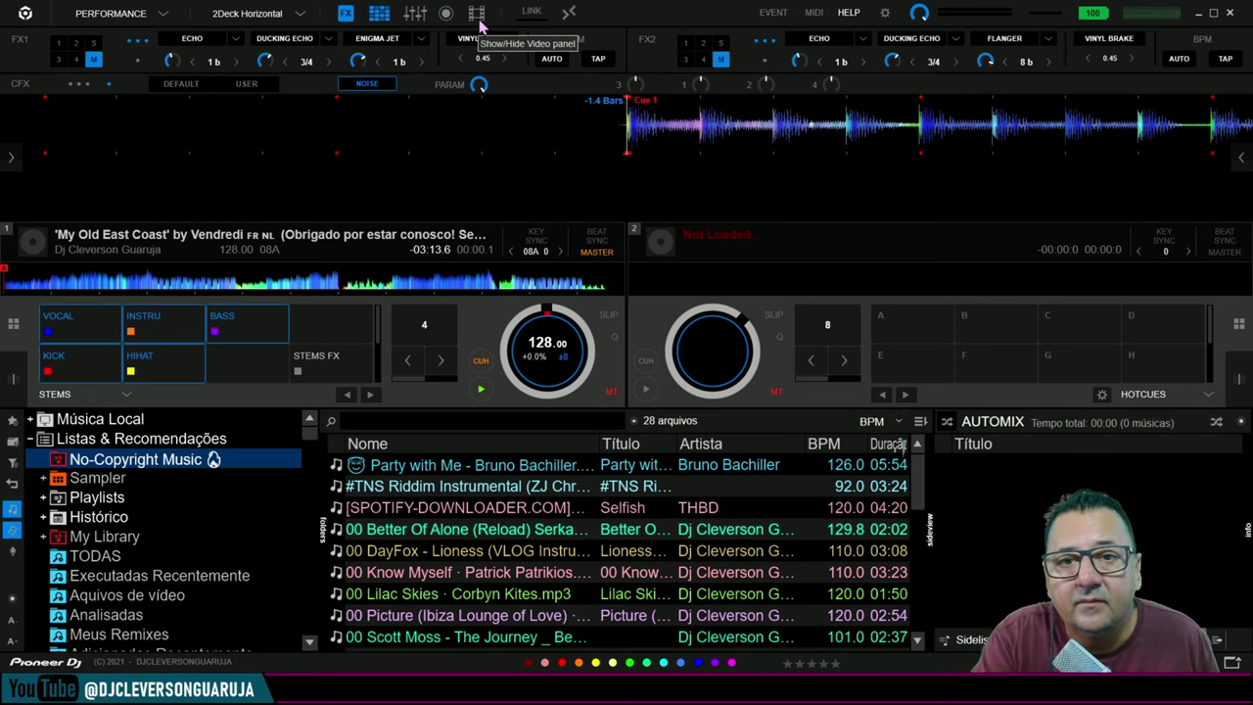
click(476, 14)
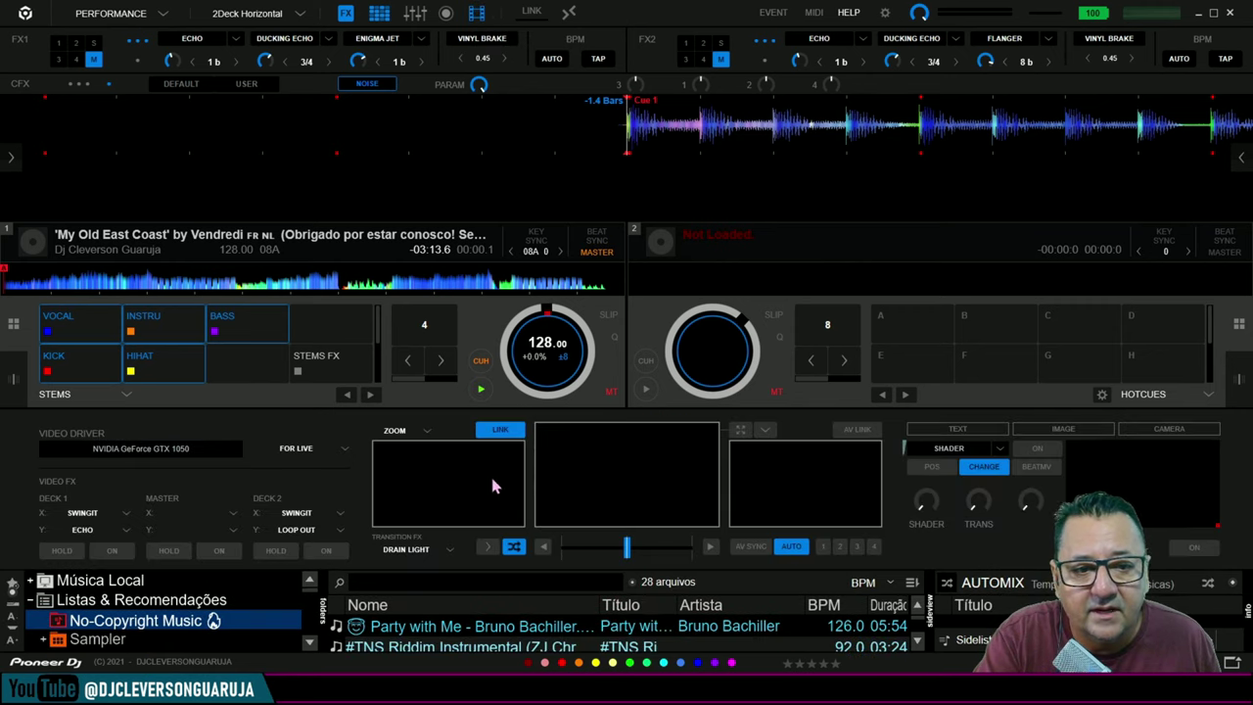
click(477, 14)
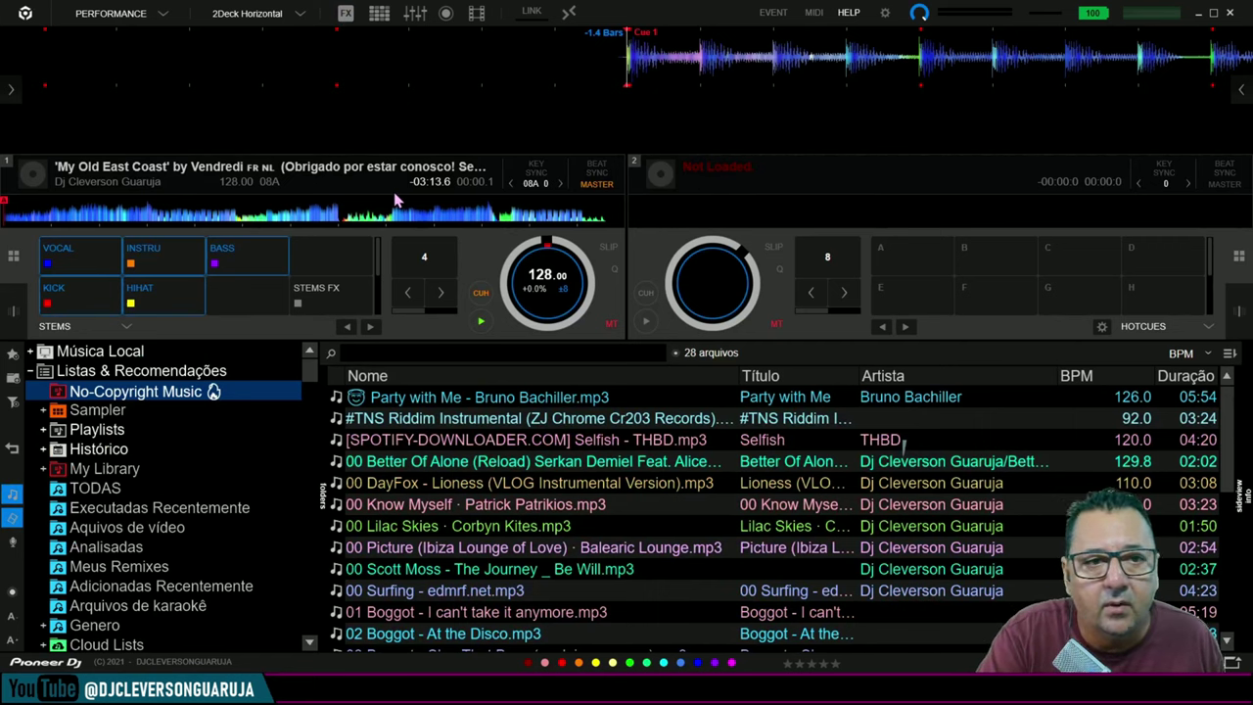
Step: Apply the Serato DJ Suite 2021 - Premium Edition v2.1.1 skin in the interface settings and close them
click(886, 14)
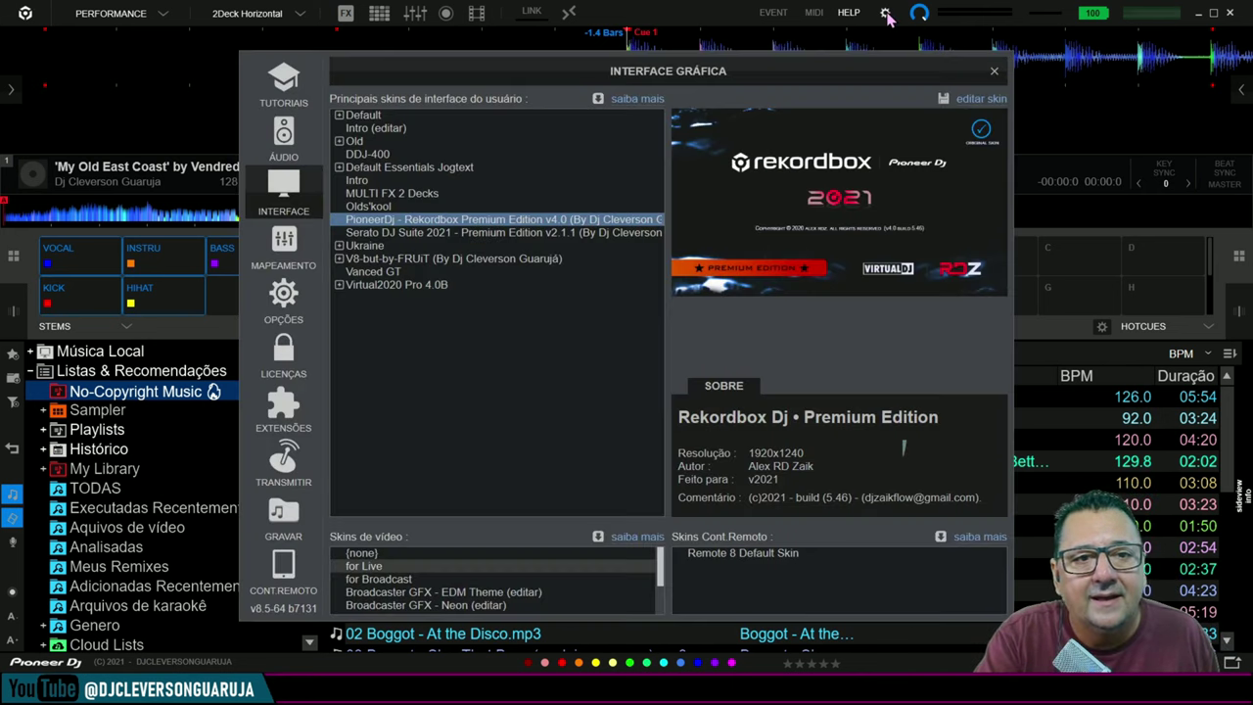
click(442, 234)
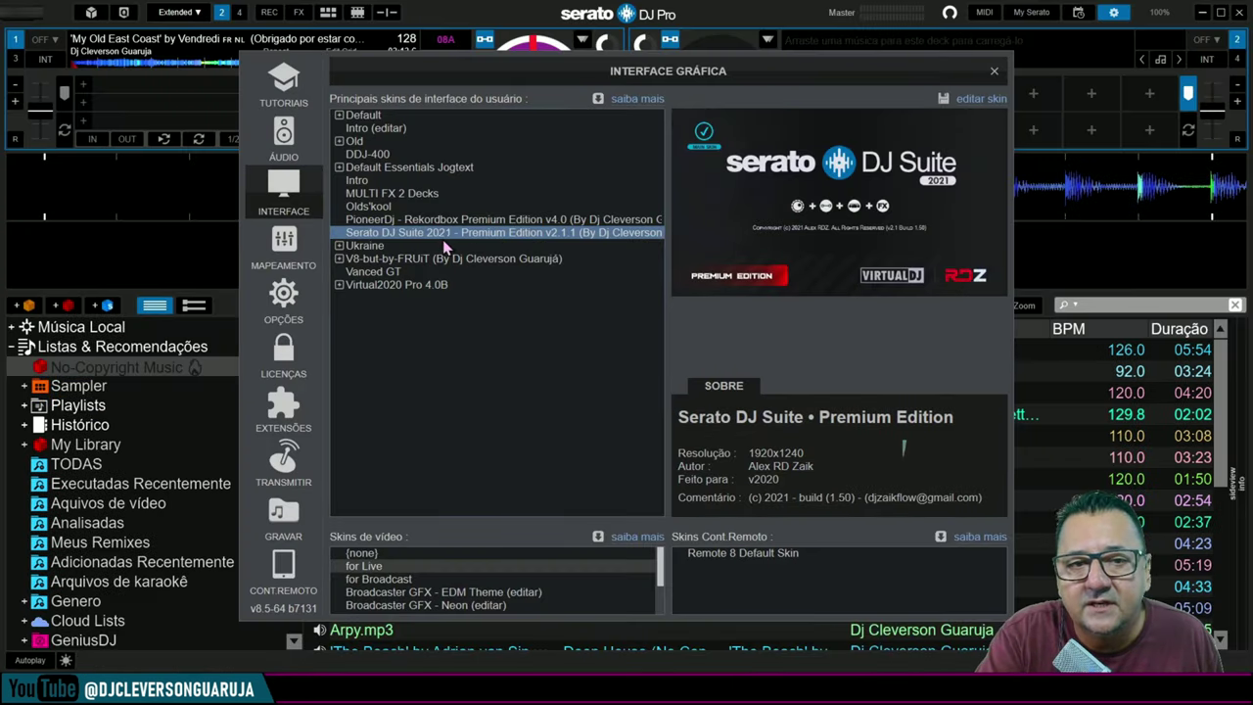
click(994, 70)
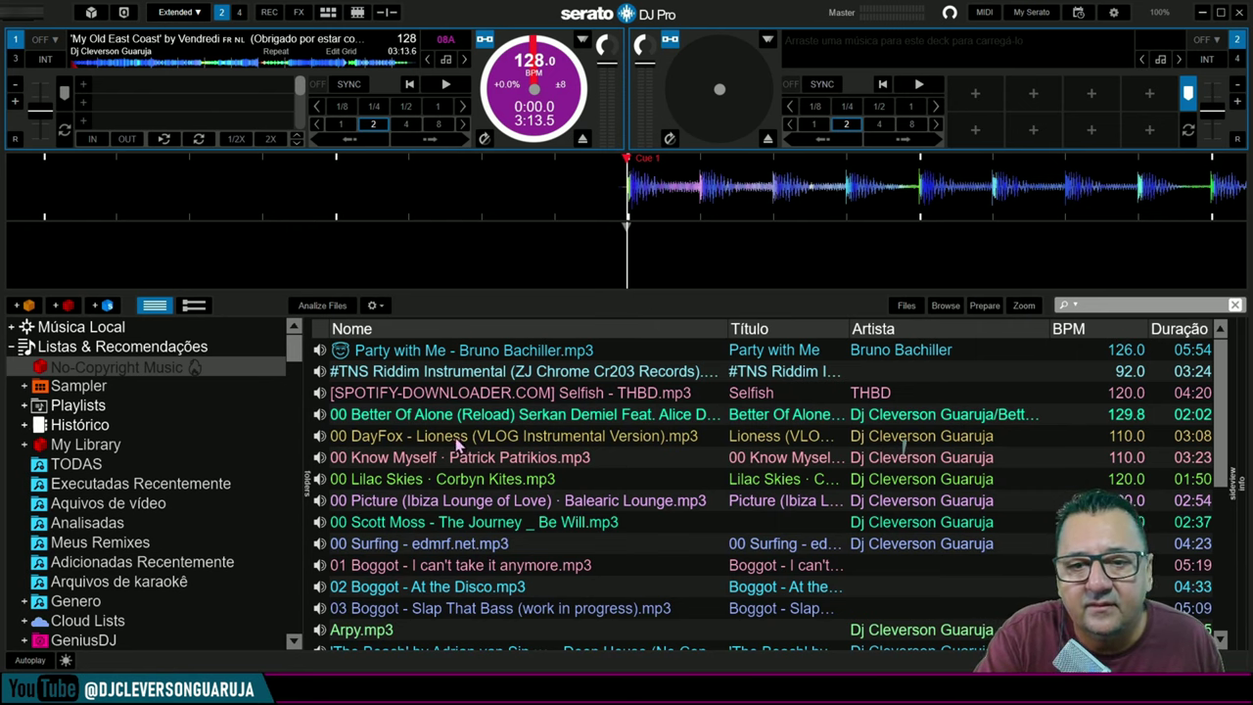
Step: Load the Deep House track 'GET AWAY' onto deck 2, and briefly play and pause deck 1
scroll(494, 565, down, 4)
click(493, 565)
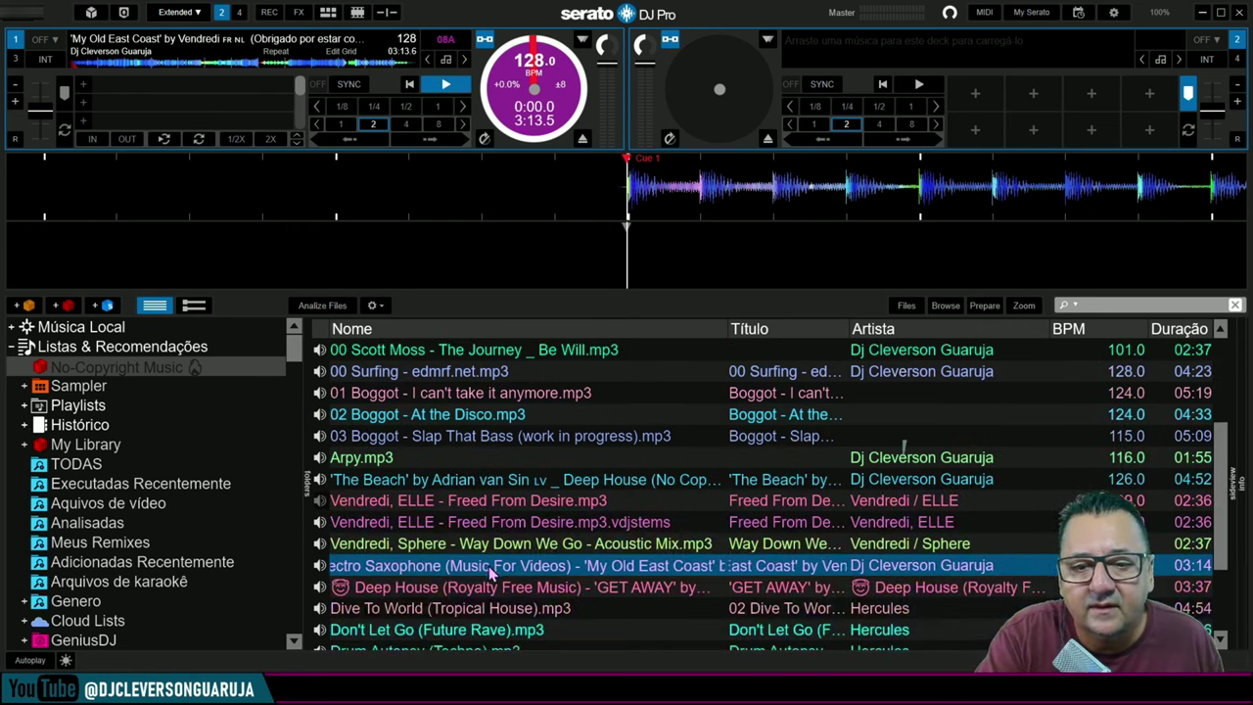
scroll(493, 574, down, 1)
click(494, 545)
drag(494, 545, 798, 248)
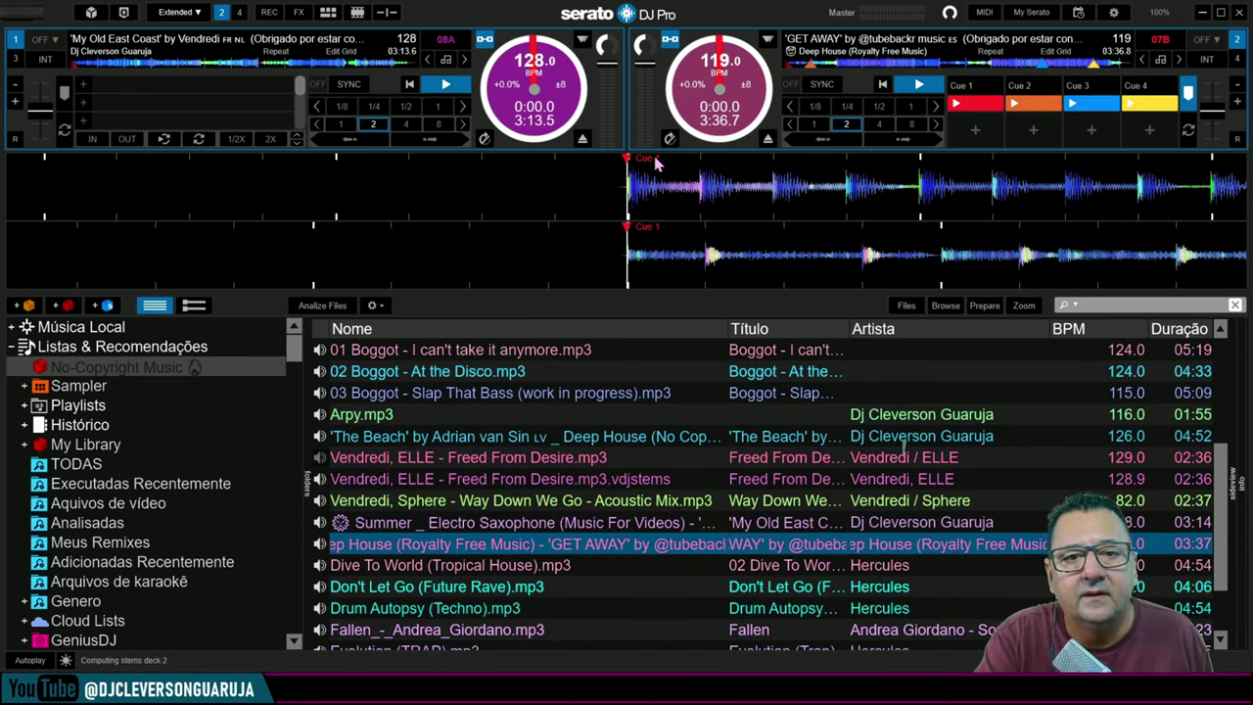
click(445, 84)
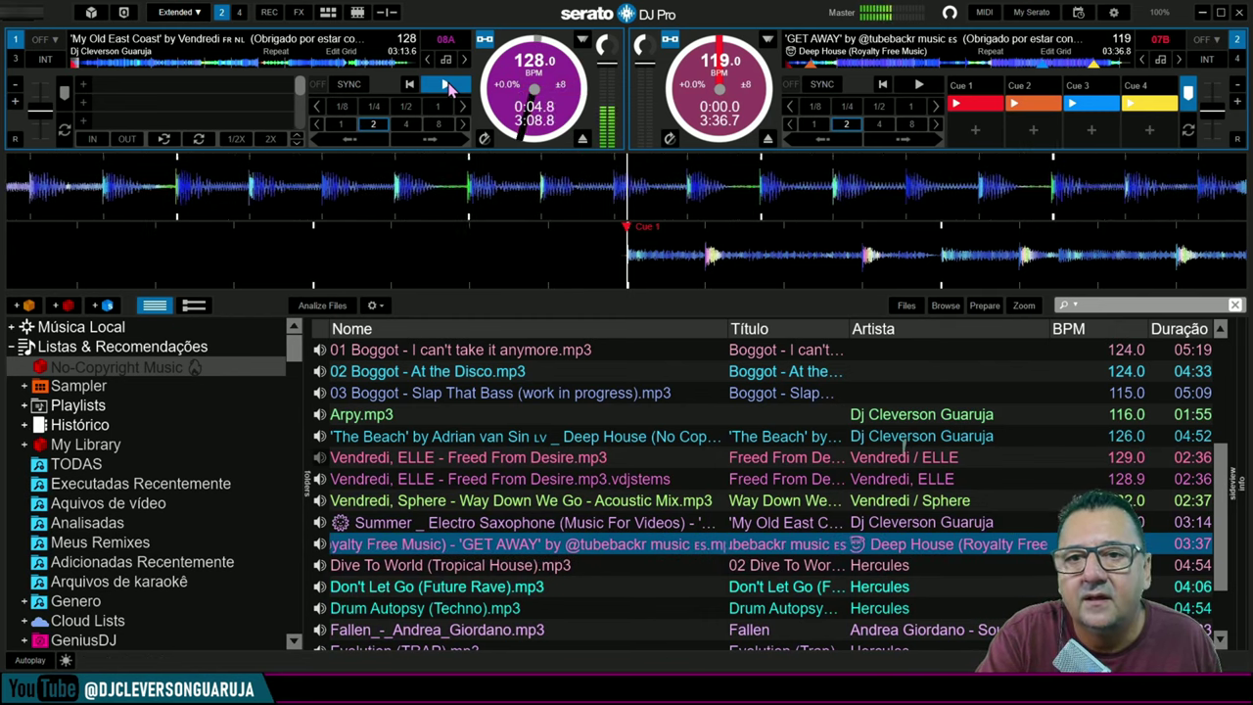
click(445, 84)
Step: Try the skin's Vertical, Horizontal, Extended, Stack and Library layouts one after another
click(177, 13)
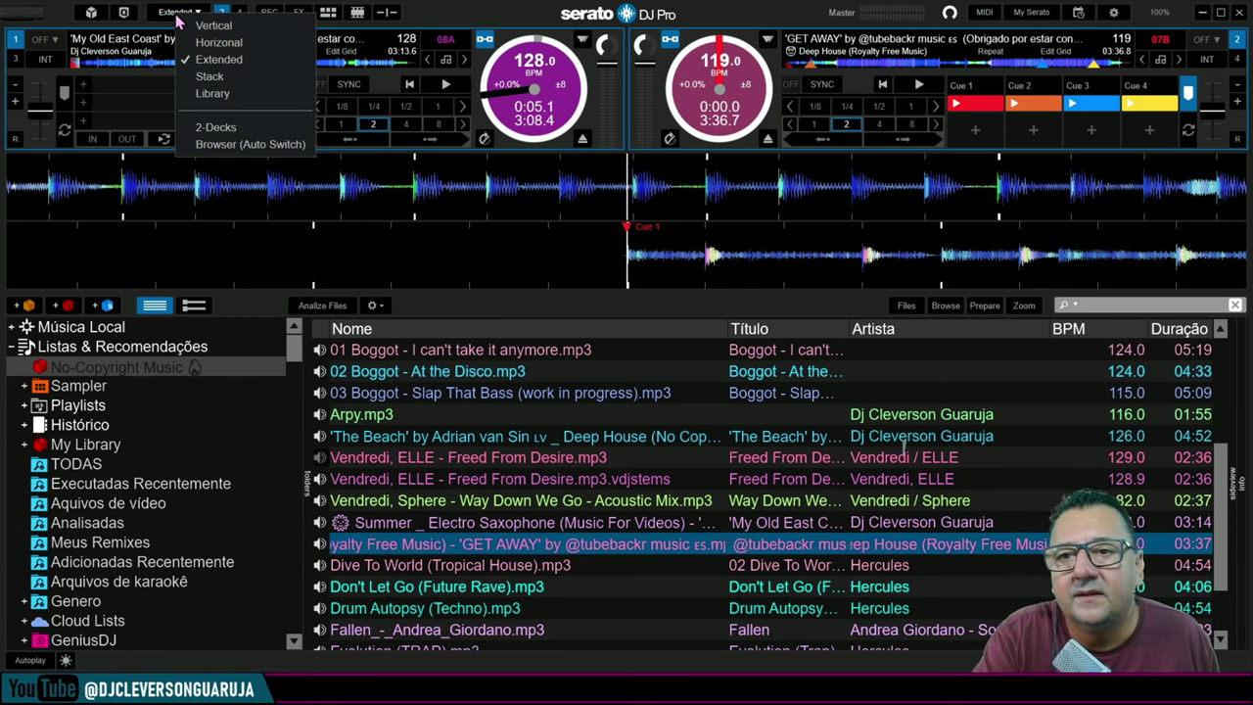
click(202, 25)
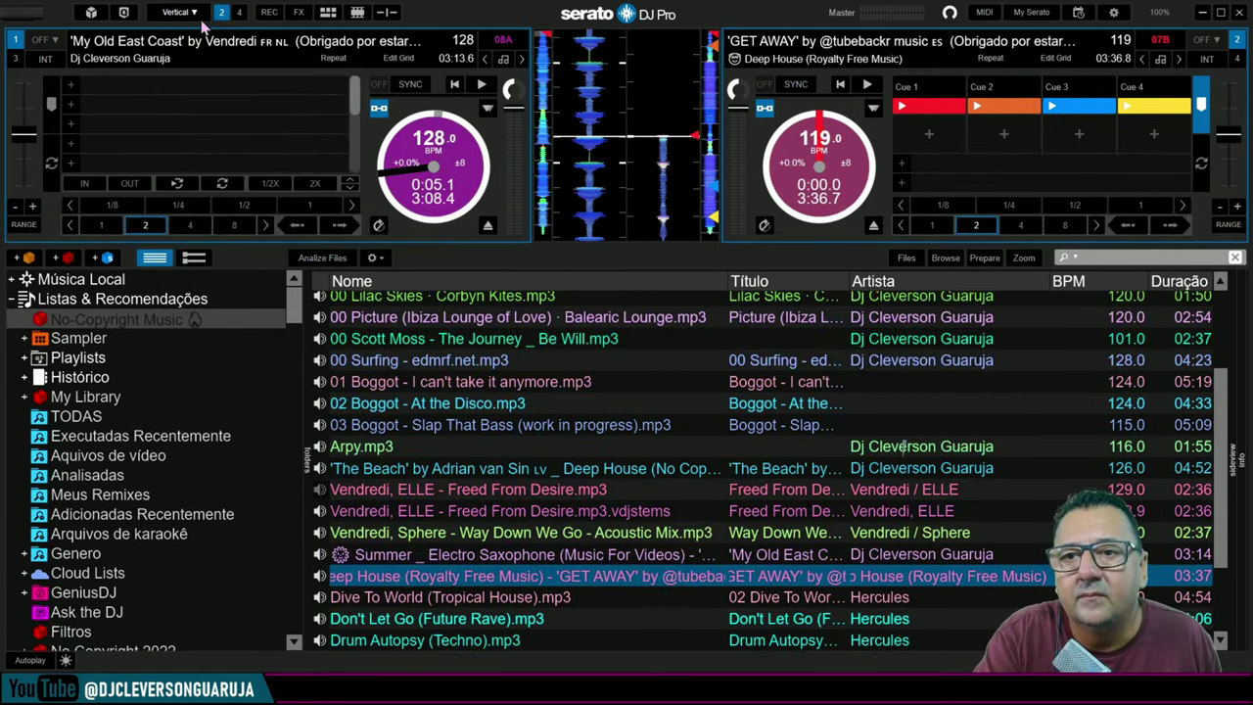
click(196, 13)
click(205, 45)
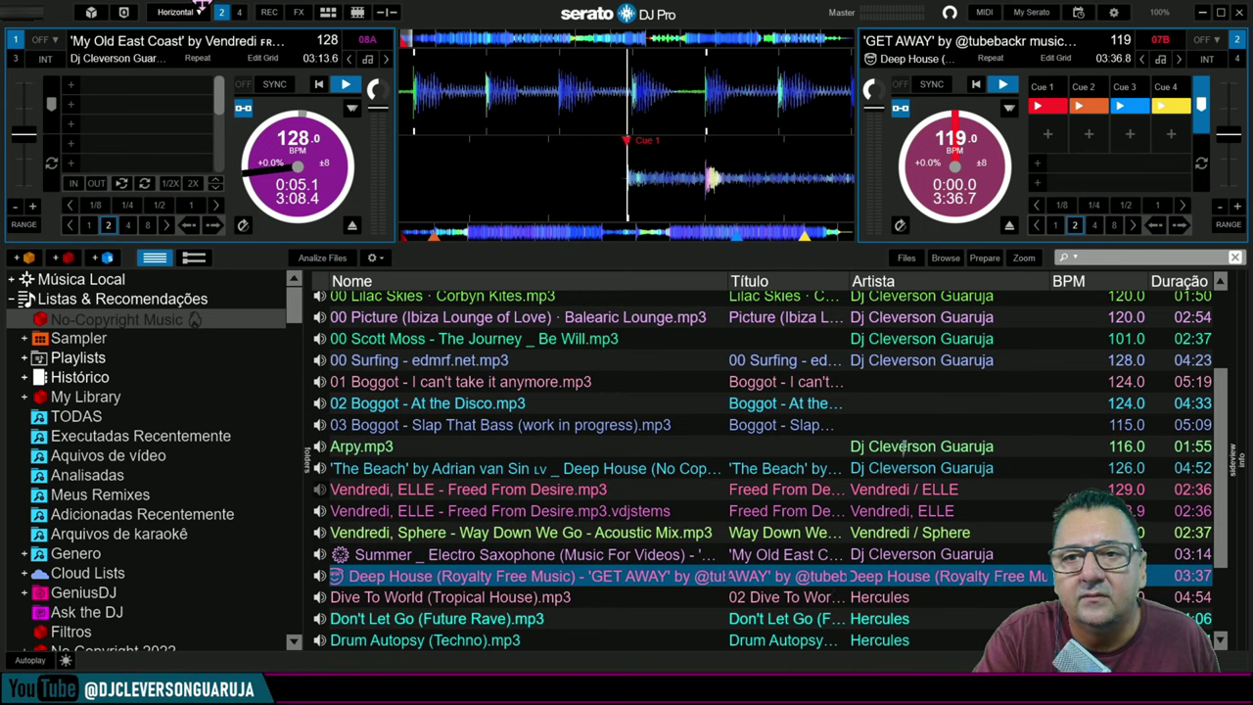
click(196, 13)
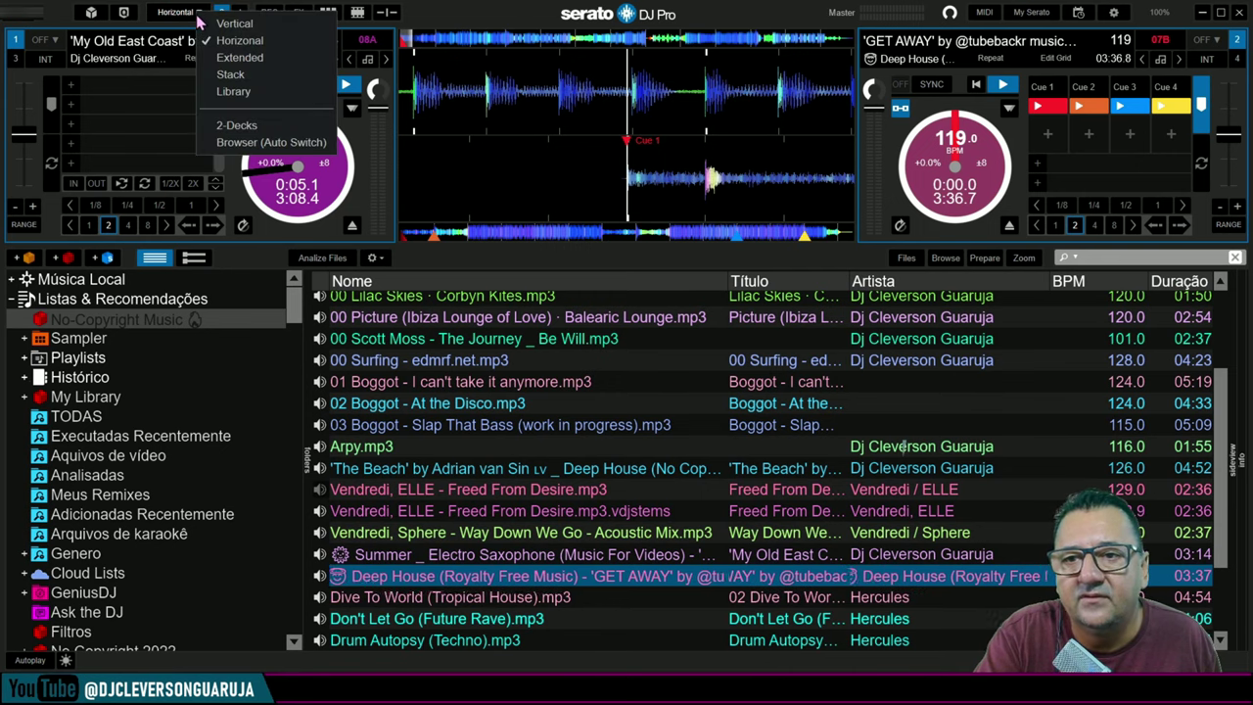
click(228, 57)
click(196, 12)
click(232, 76)
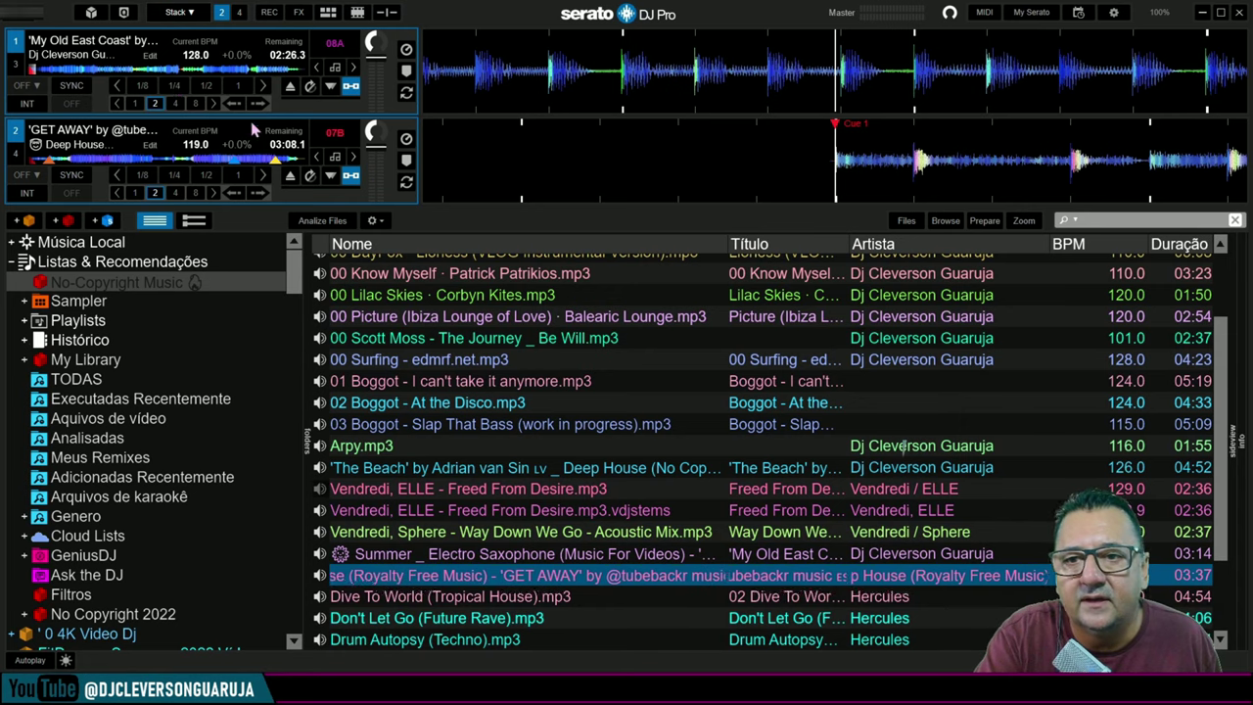
click(177, 12)
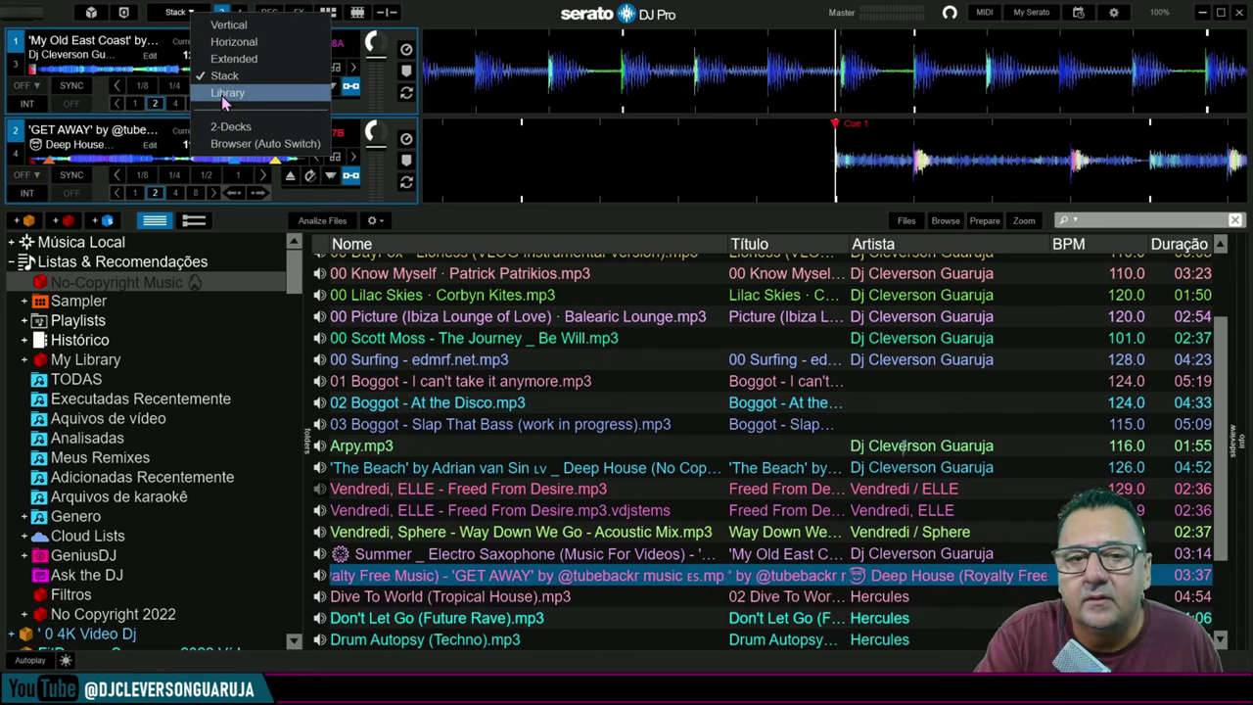
click(226, 93)
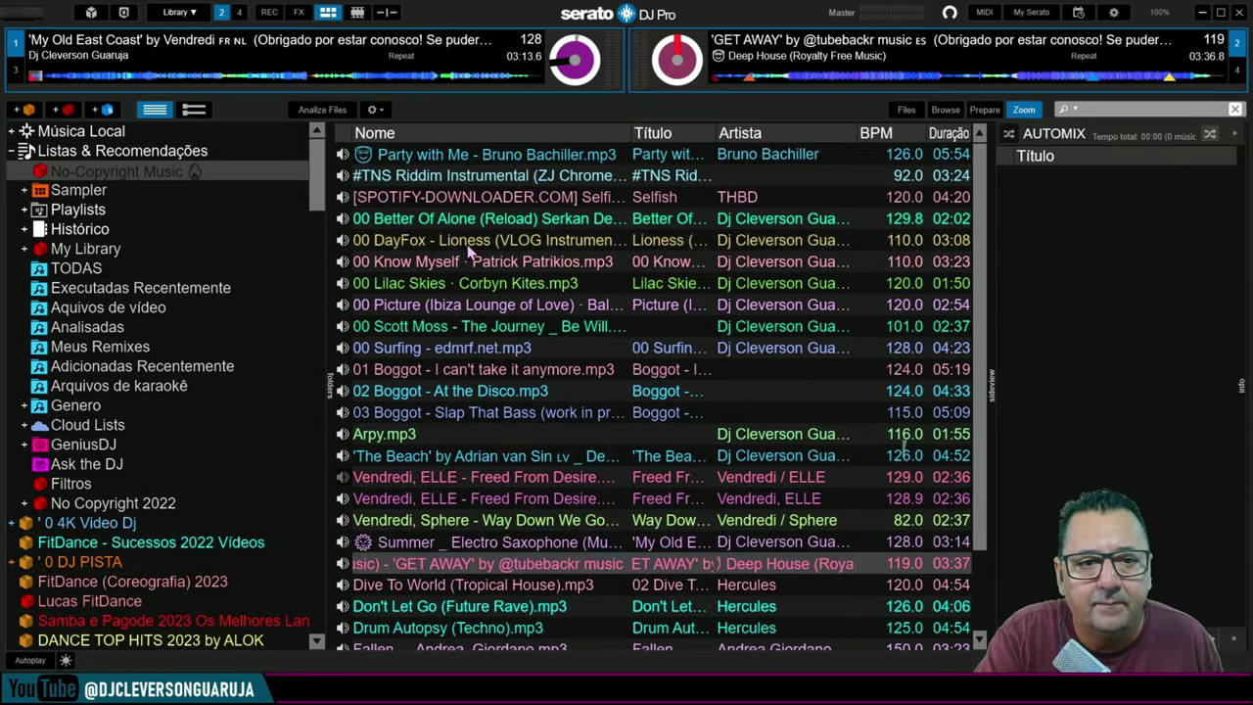
Step: Switch to the Horizontal layout and preview it with four decks, returning to two decks
click(193, 14)
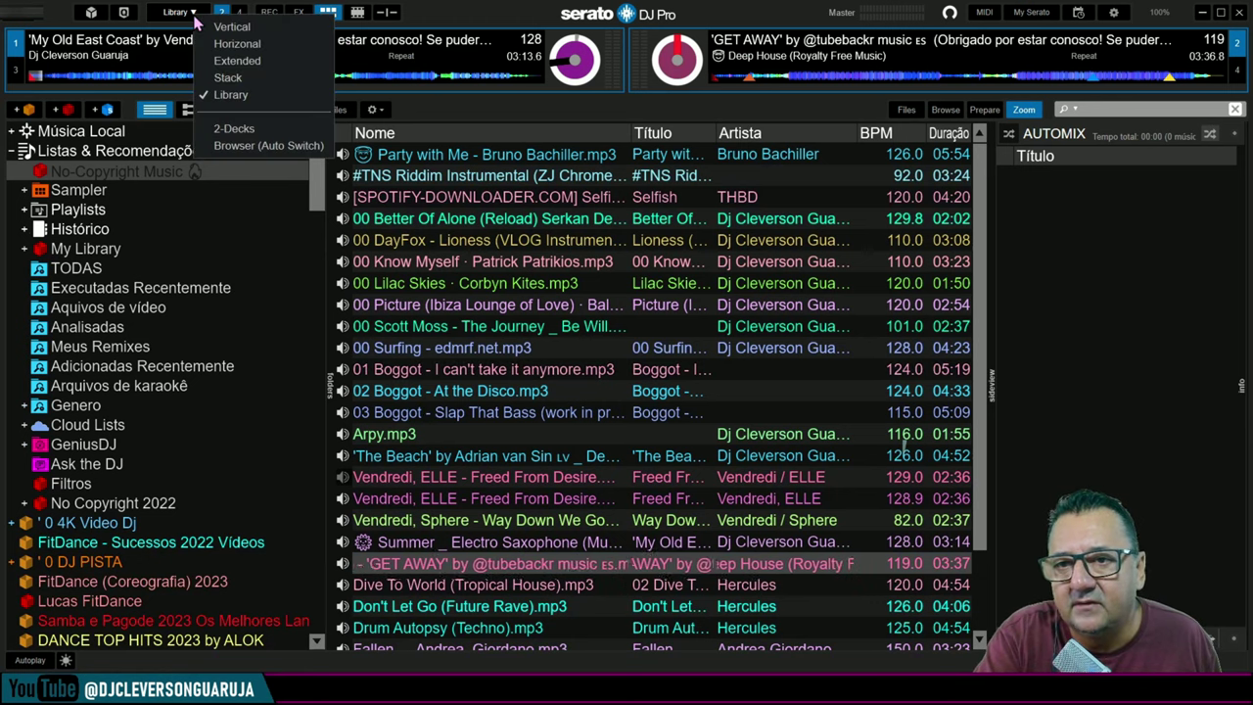
click(214, 29)
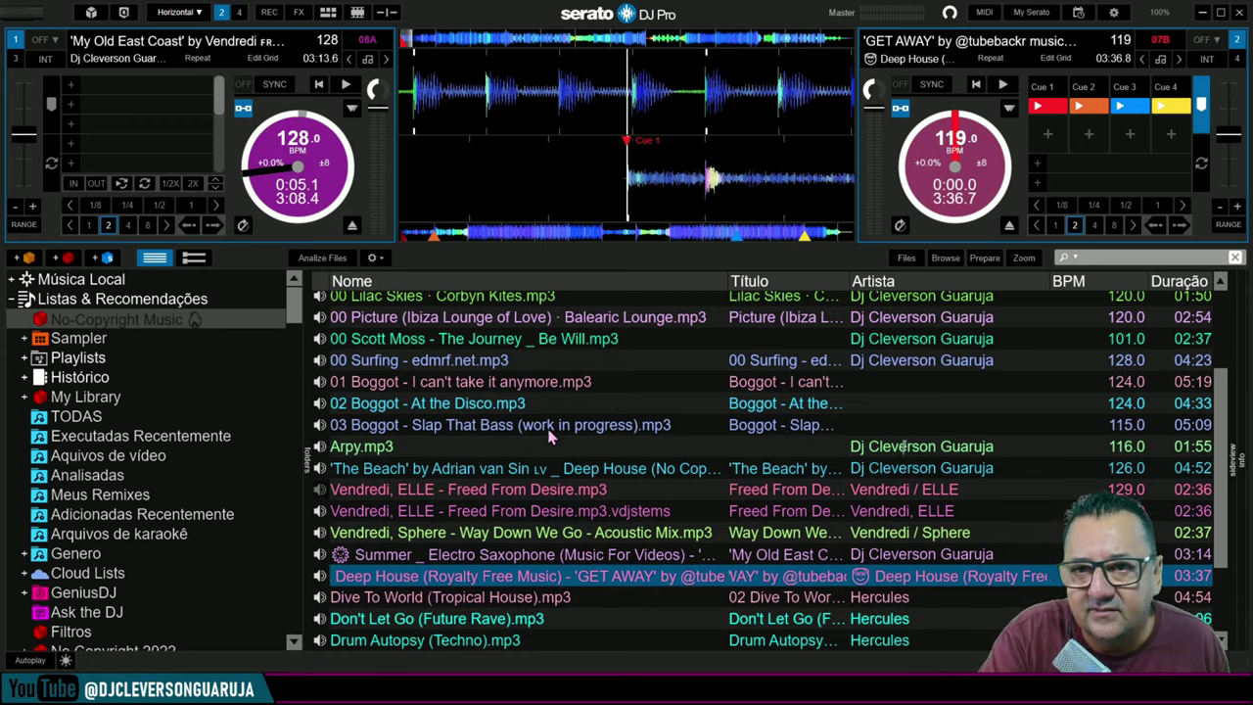
click(238, 12)
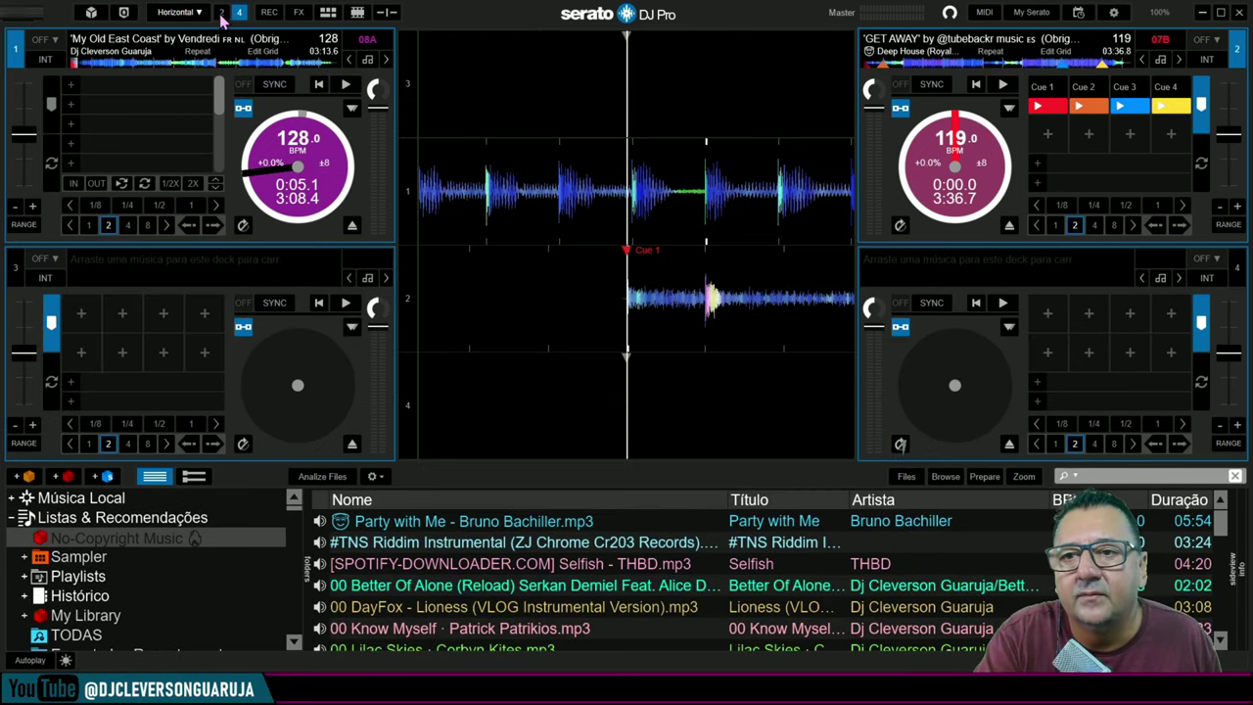
click(222, 12)
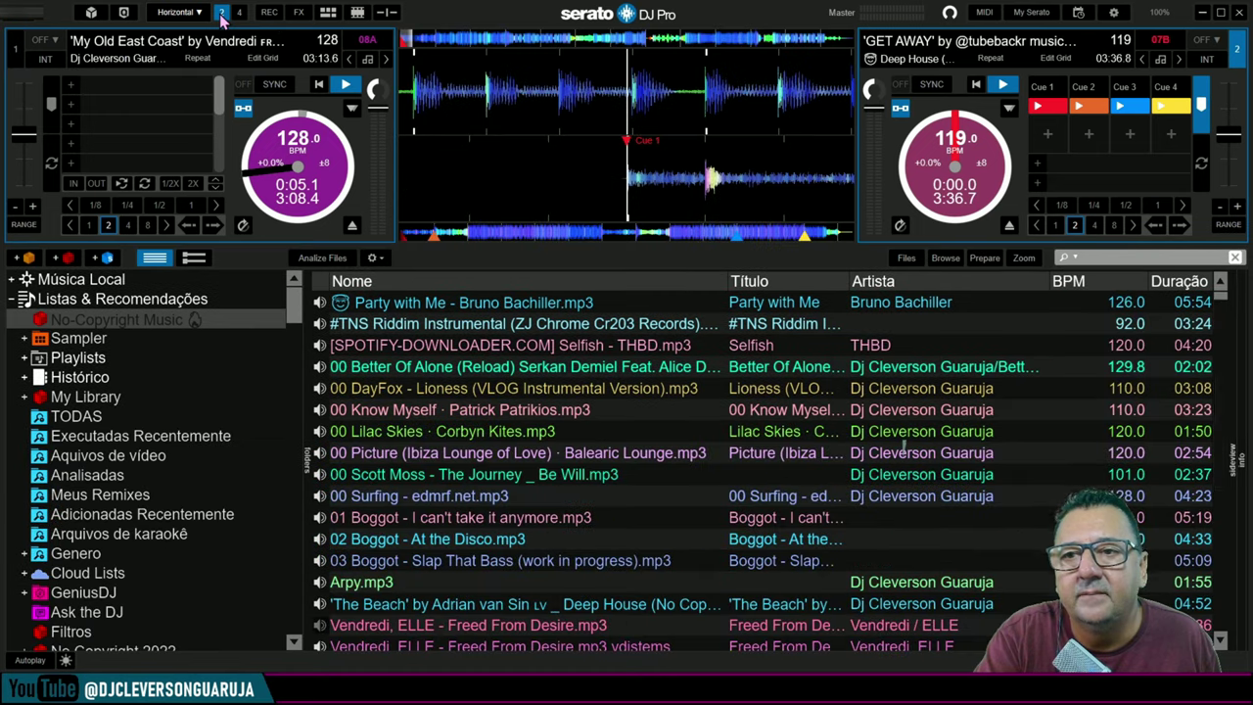
Step: Show and hide in turn the FX panel, the Automix side view, the video panel and the mixer
click(298, 12)
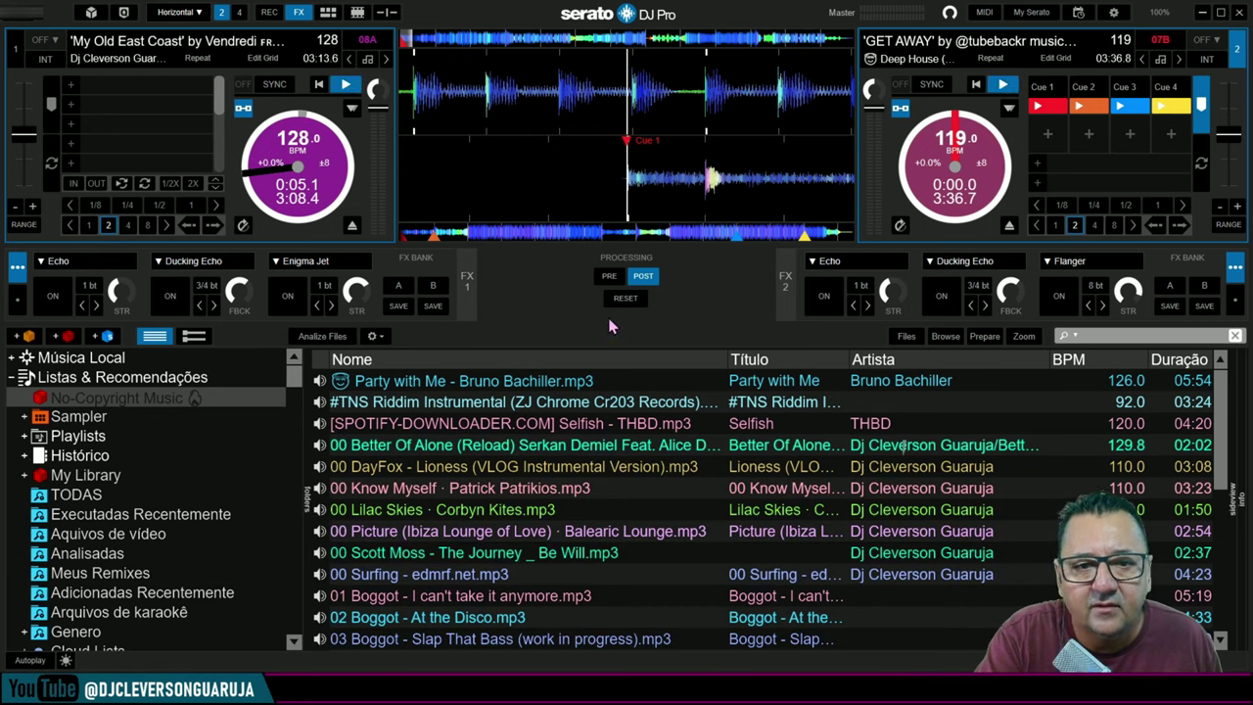
click(328, 12)
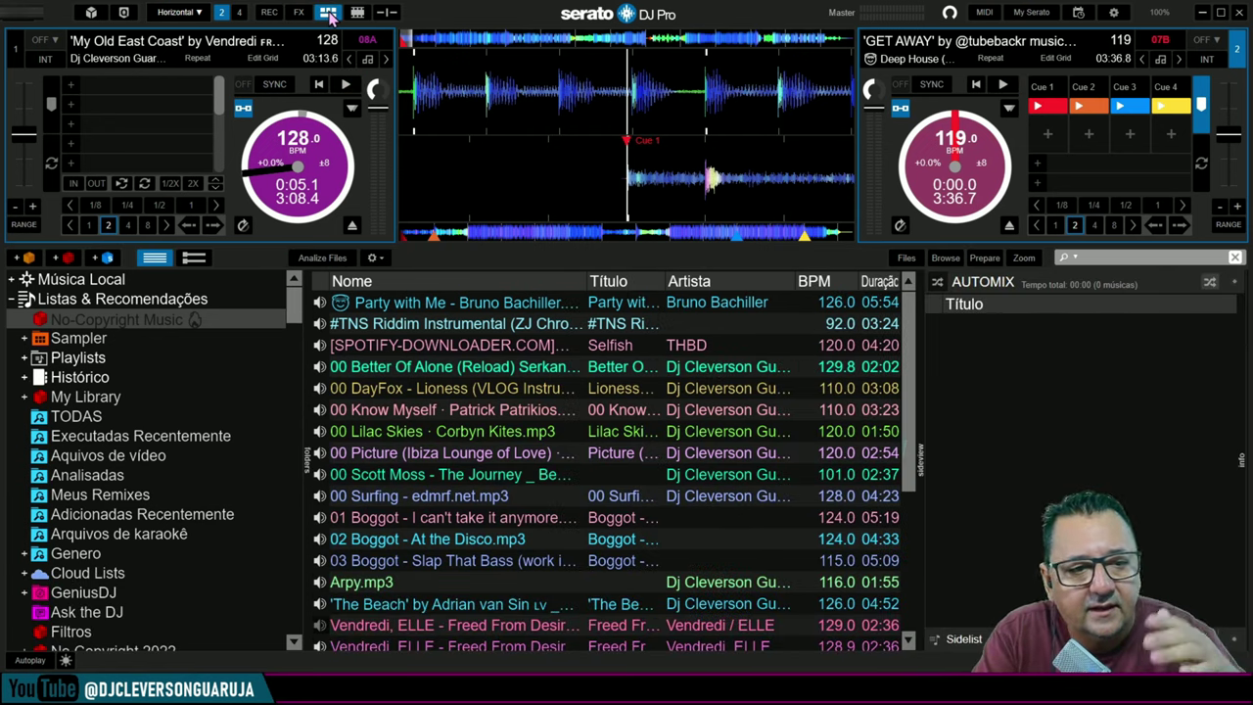
click(328, 11)
click(358, 12)
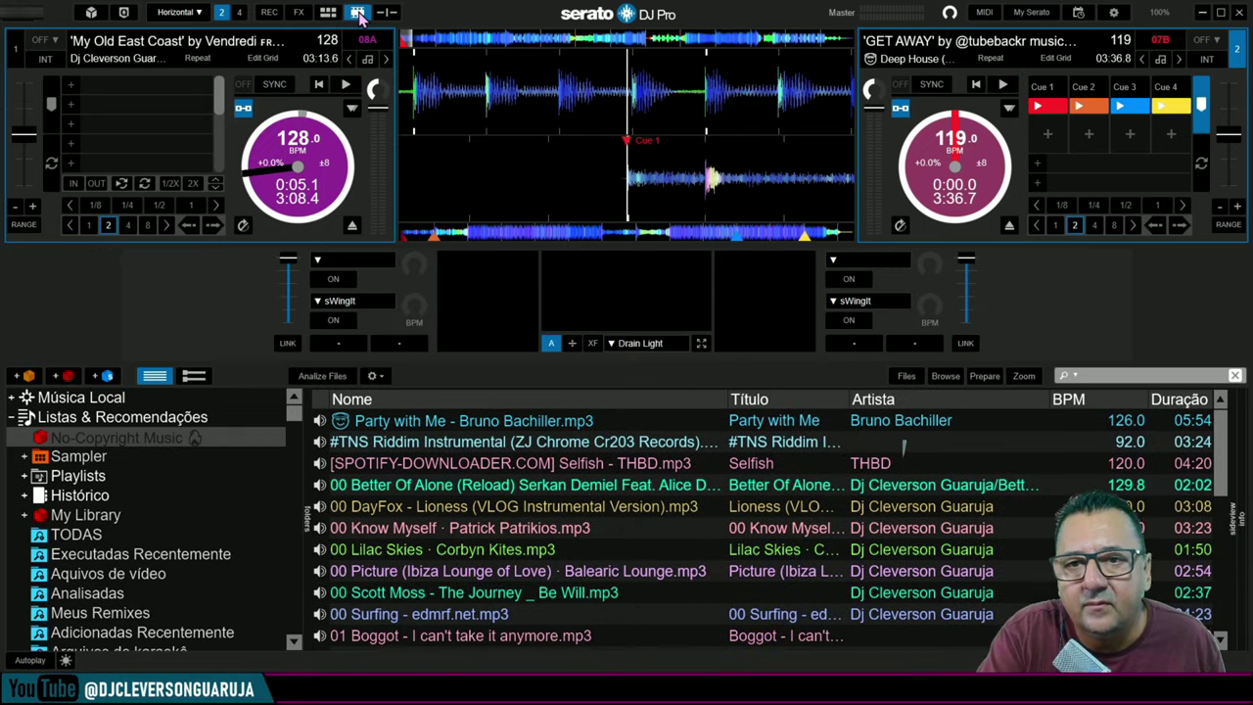
click(357, 12)
click(386, 13)
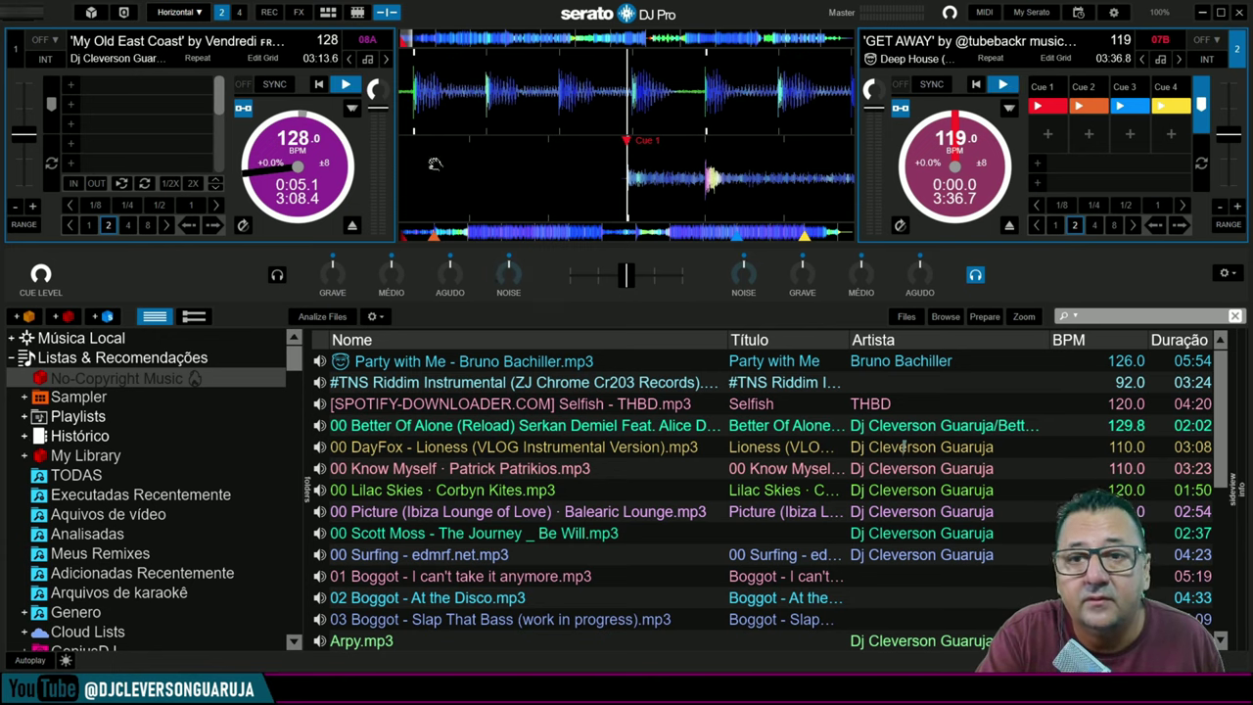
click(387, 13)
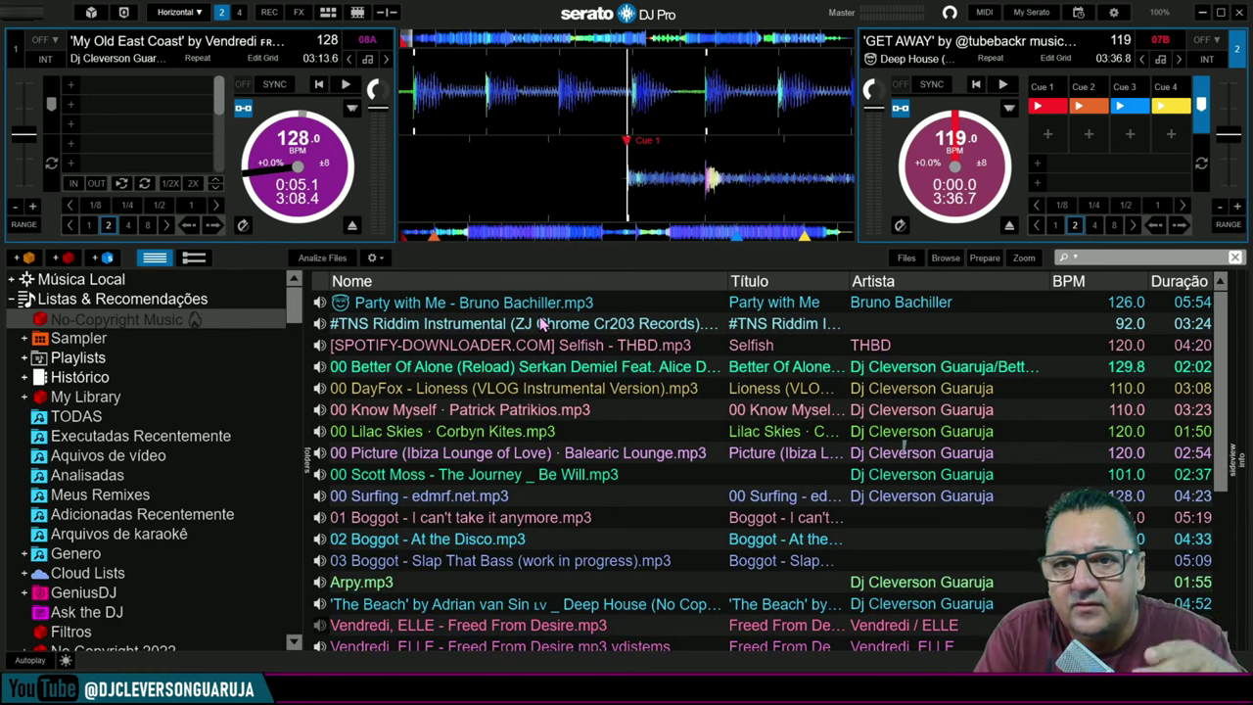